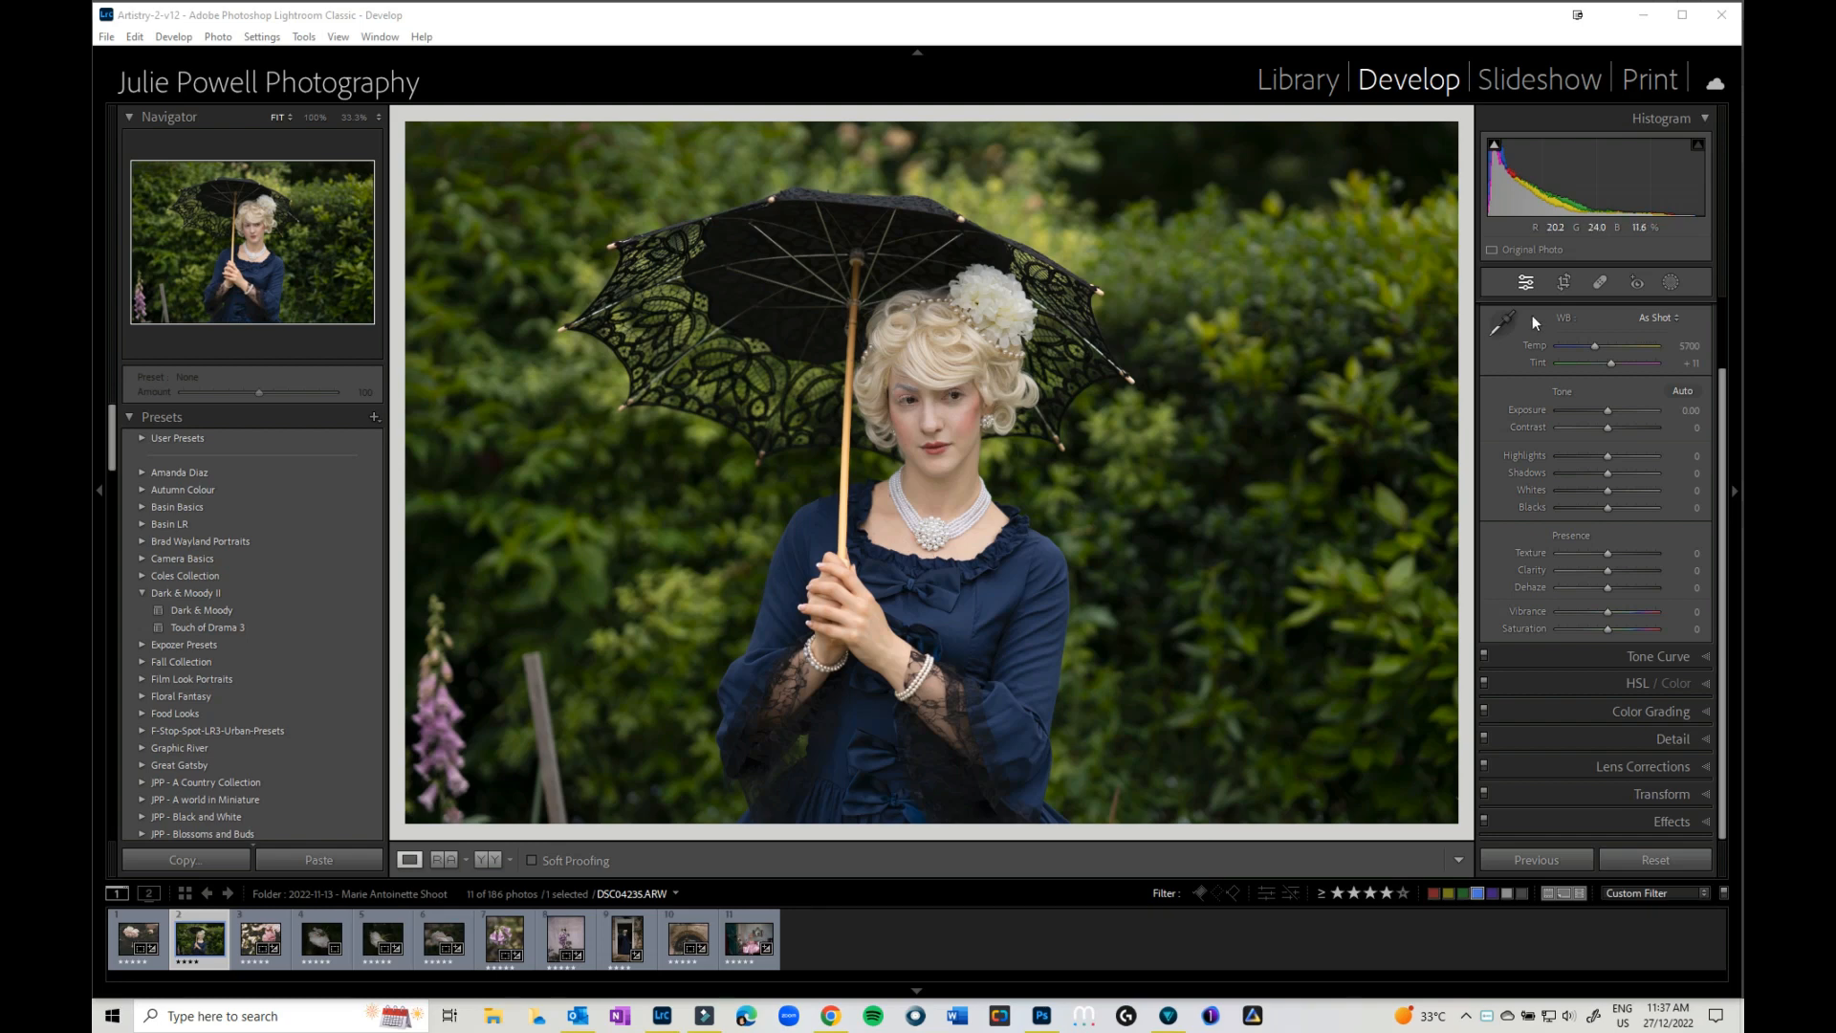
Heal the stray twig beside the skirt's lower edge, and switch that spot to Content-Aware Remove
{"action": "left_click", "coordinate": [1598, 283]}
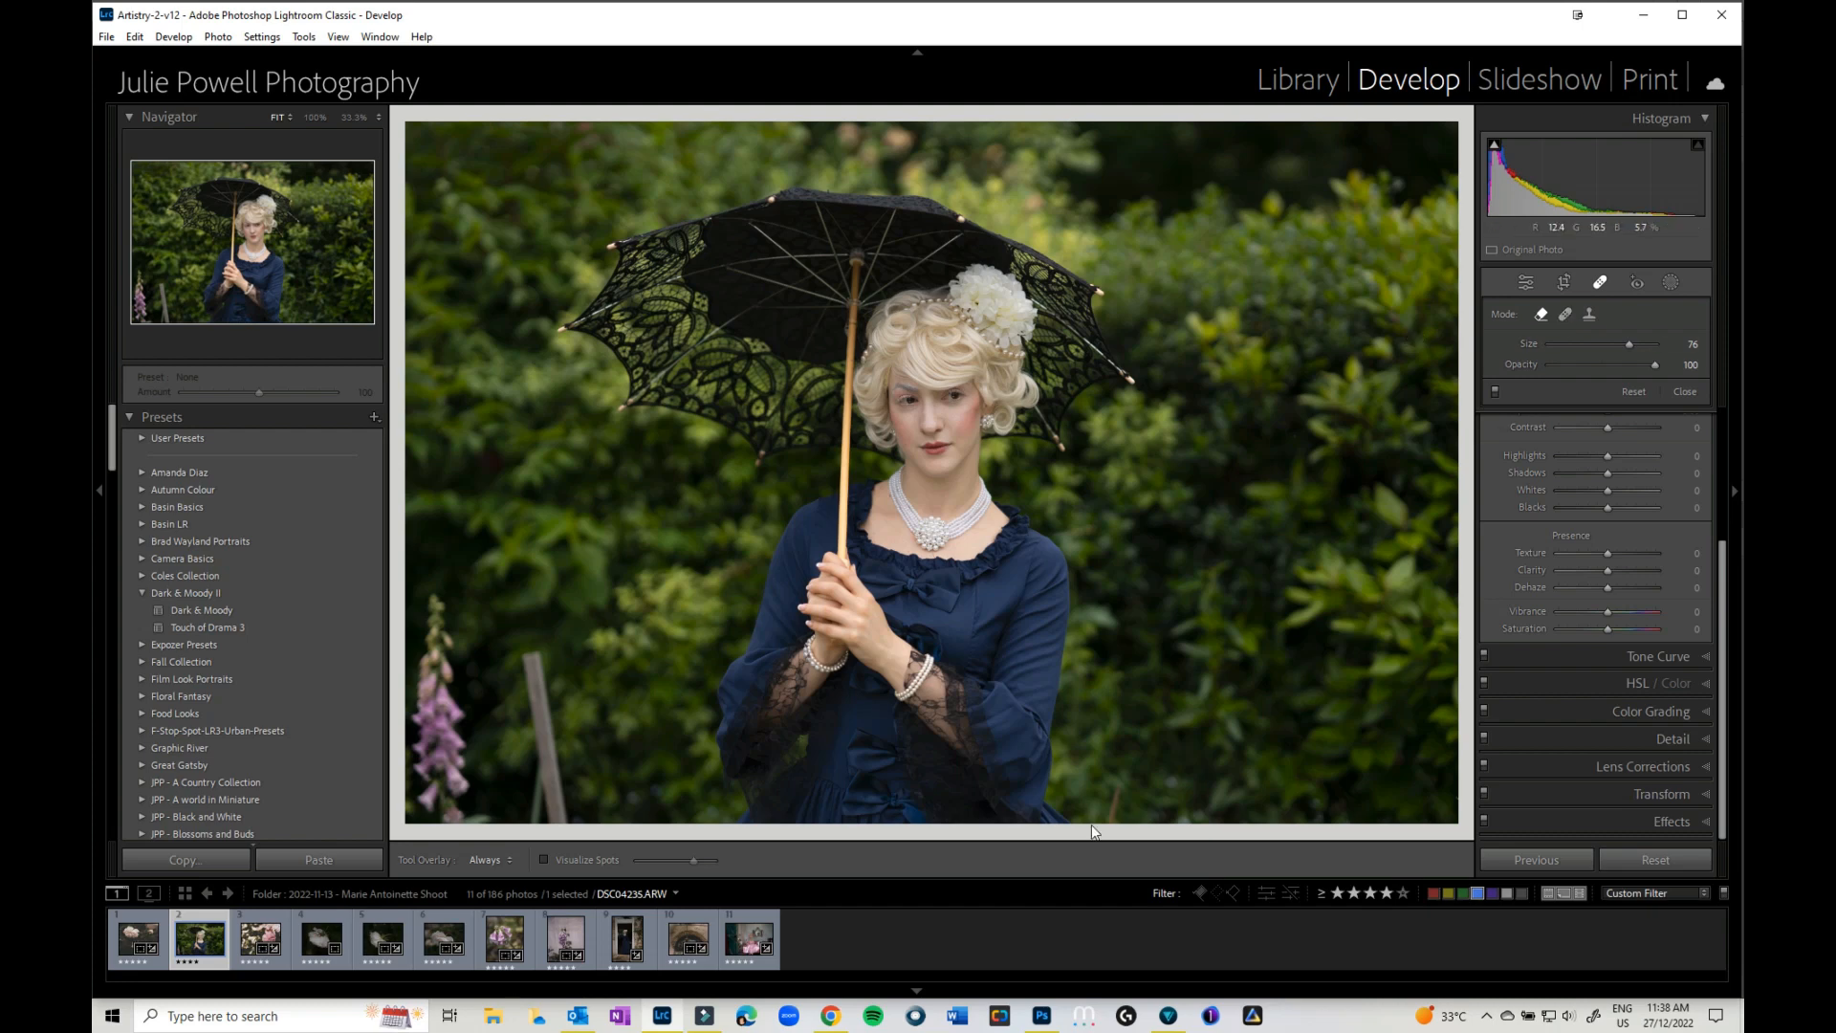
{"action": "left_click", "coordinate": [1564, 318]}
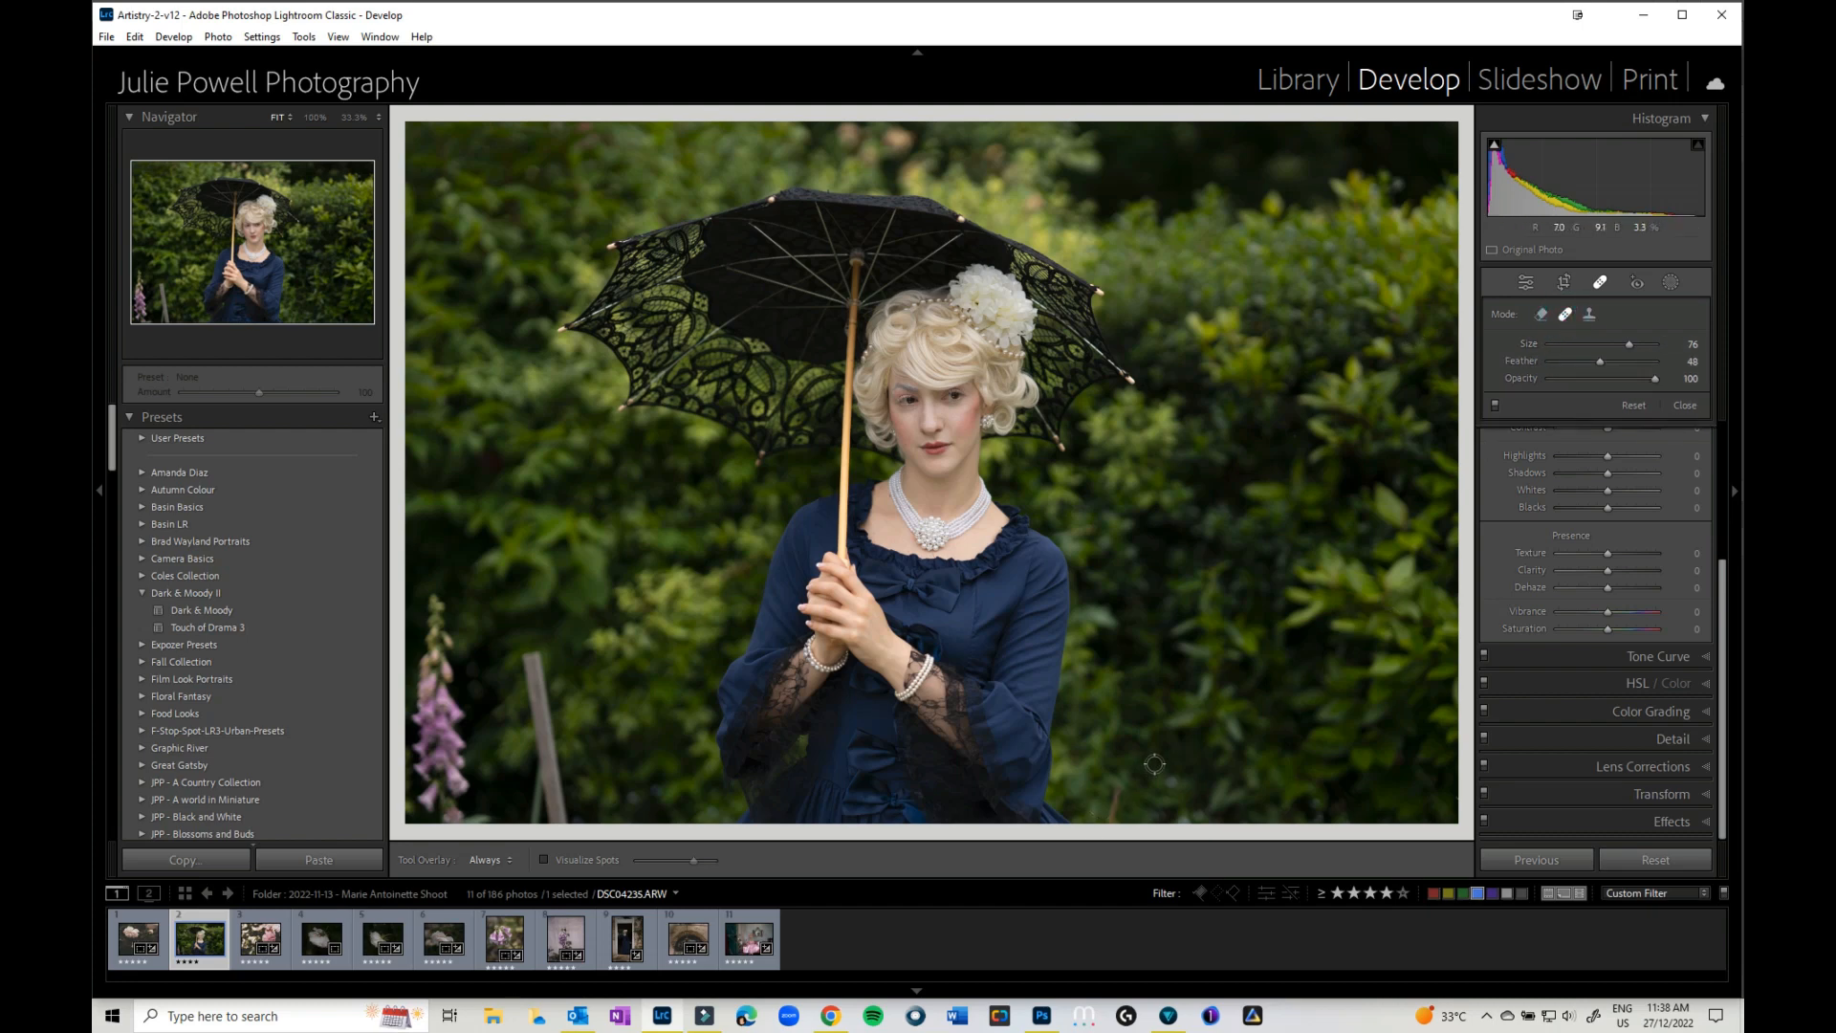
{"action": "left_click", "coordinate": [1114, 788]}
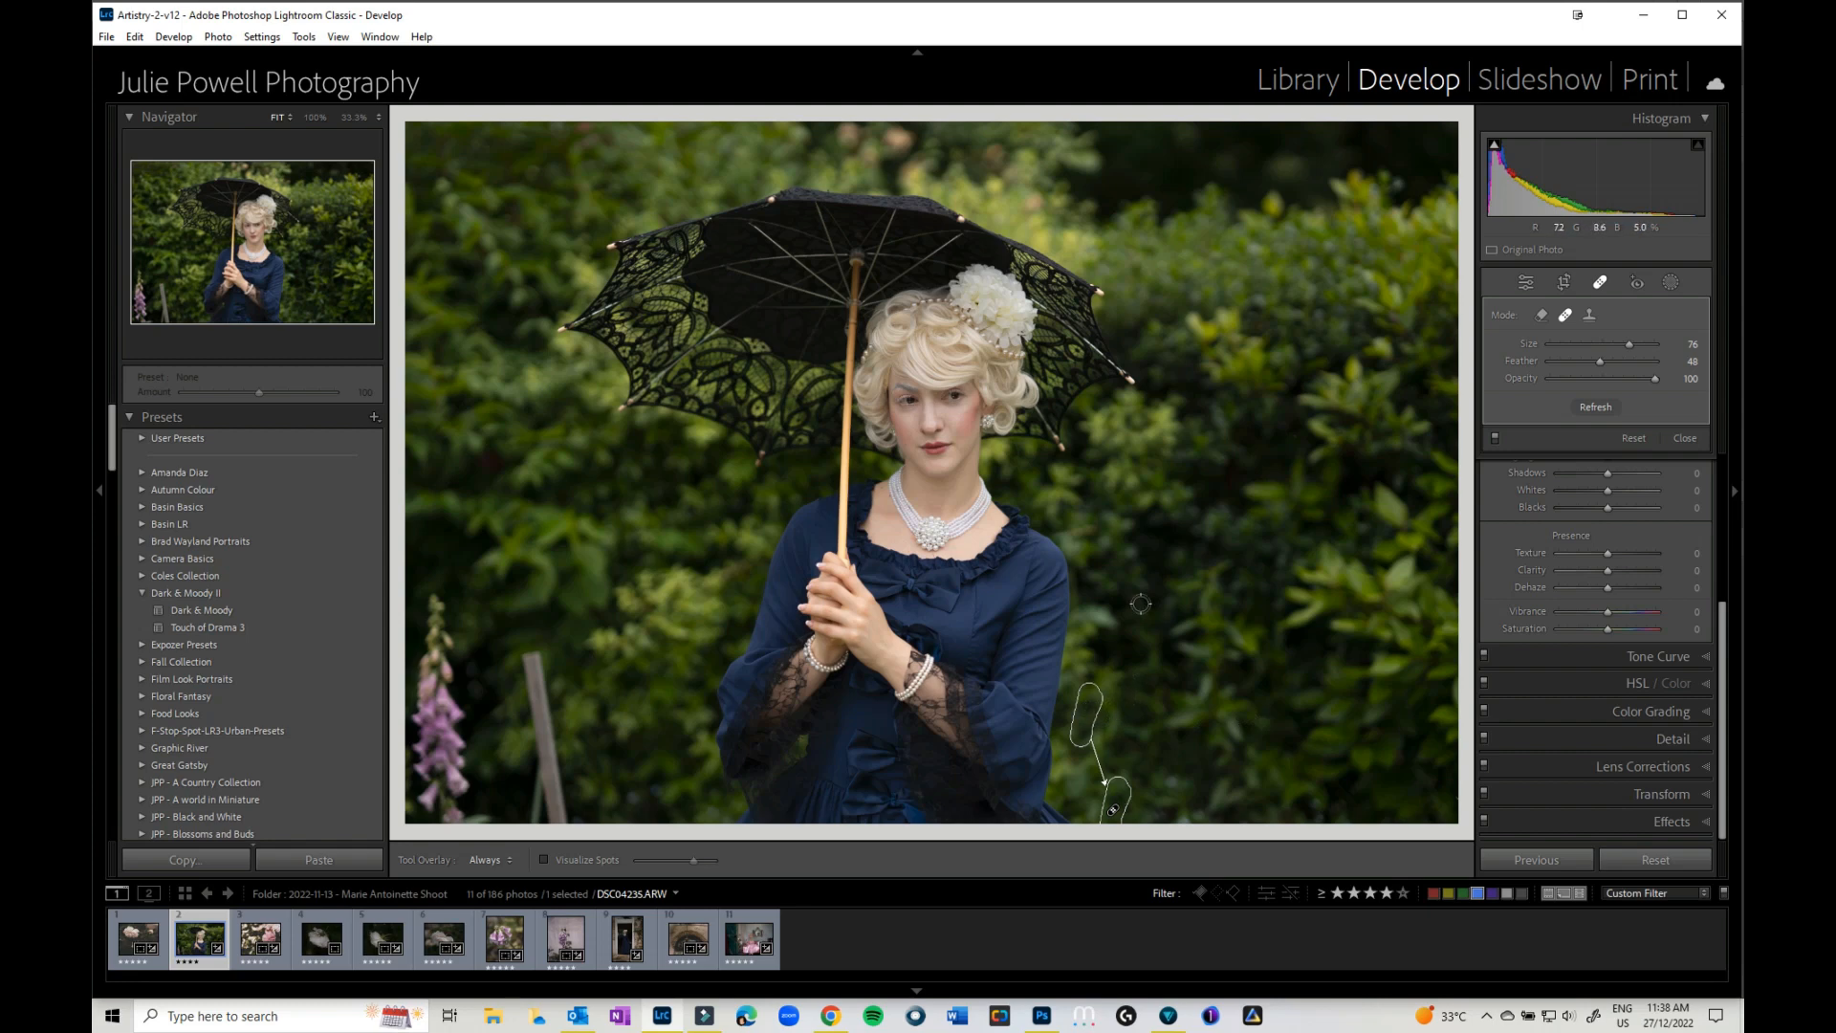
{"action": "left_click", "coordinate": [1541, 315]}
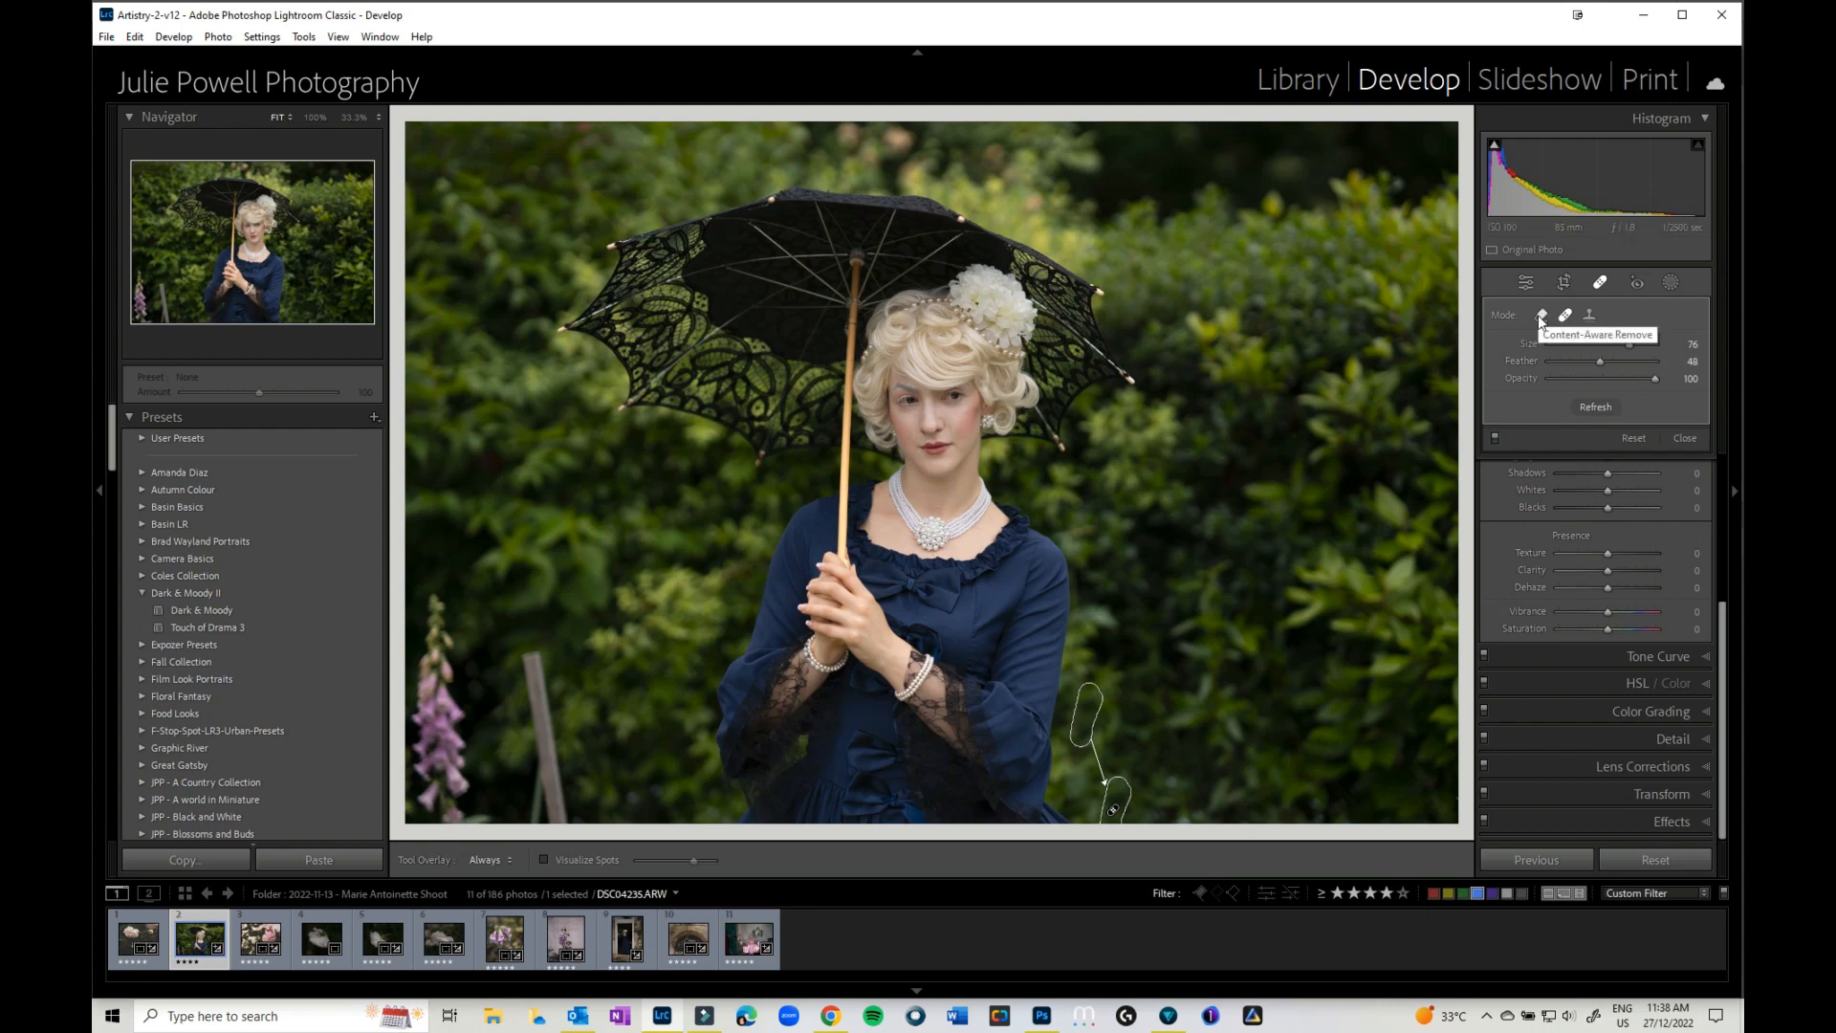
{"action": "left_click", "coordinate": [1541, 316]}
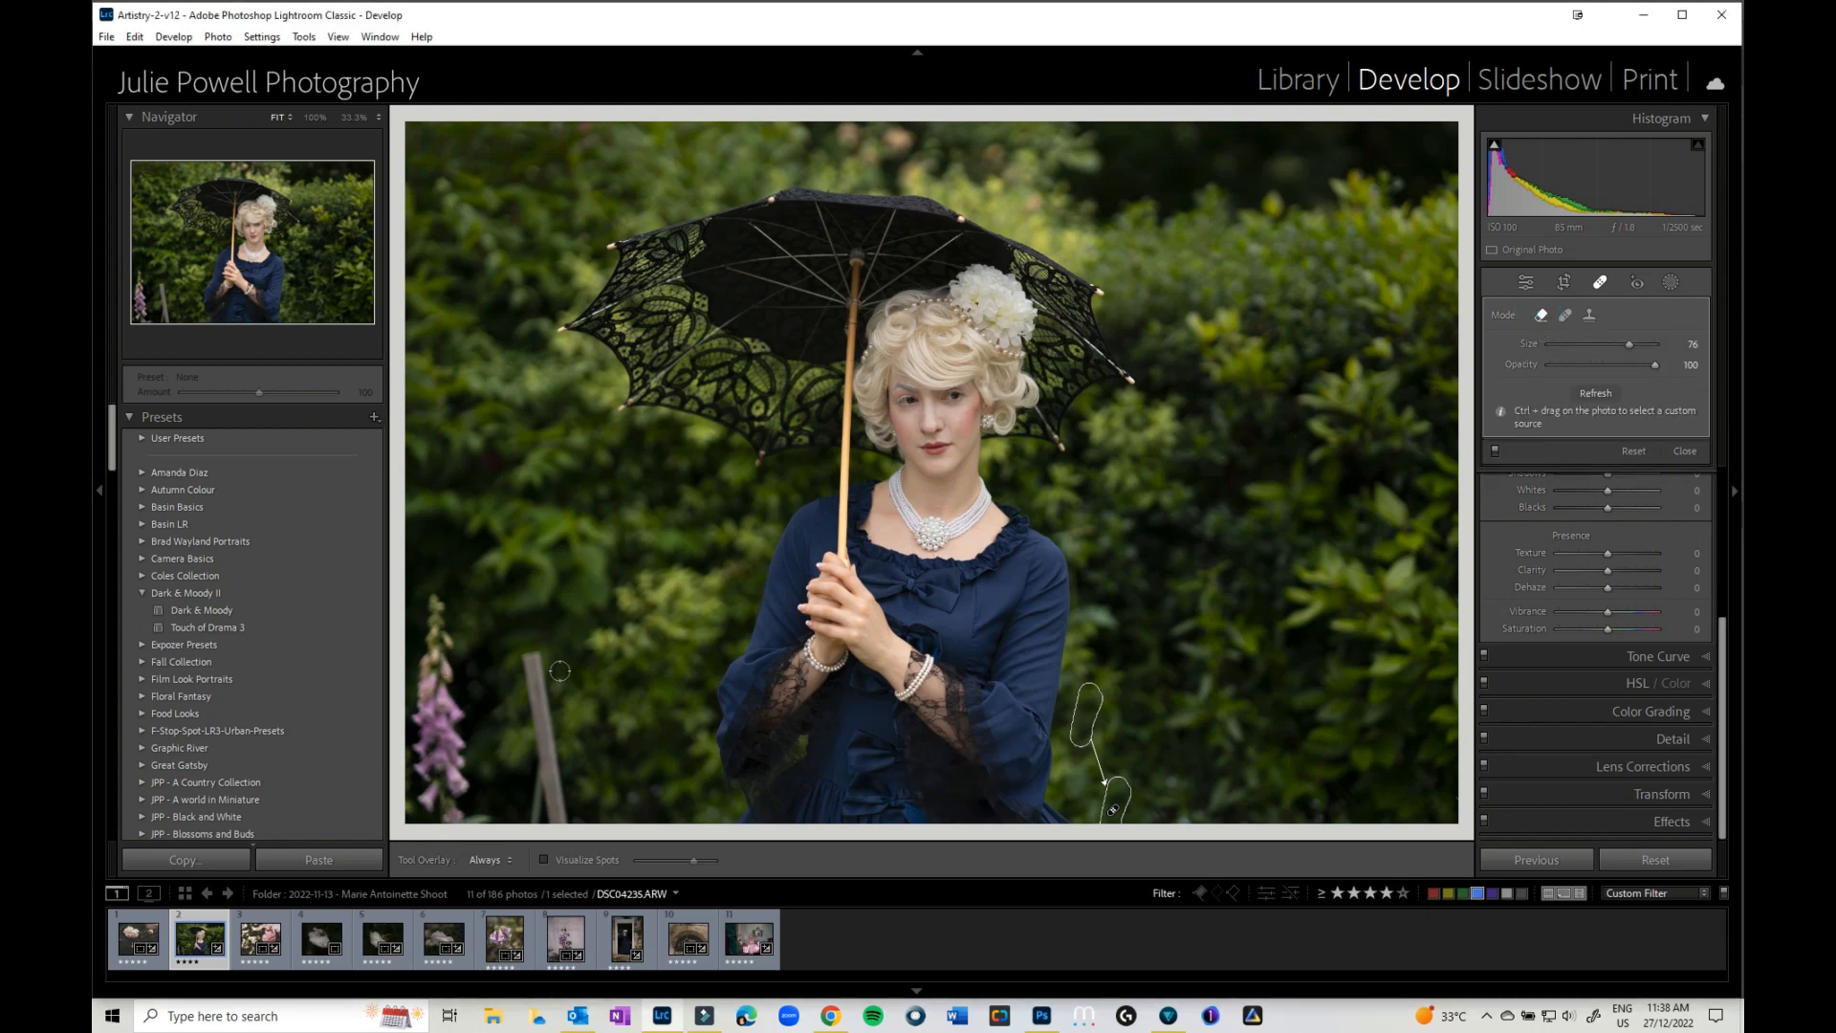
Remove the wooden post and the purple foxglove from the garden background using Content-Aware Remove at brush size 77, with the tool overlay hidden
{"action": "scroll", "coordinate": [560, 671], "scroll_direction": "up", "scroll_amount": 3}
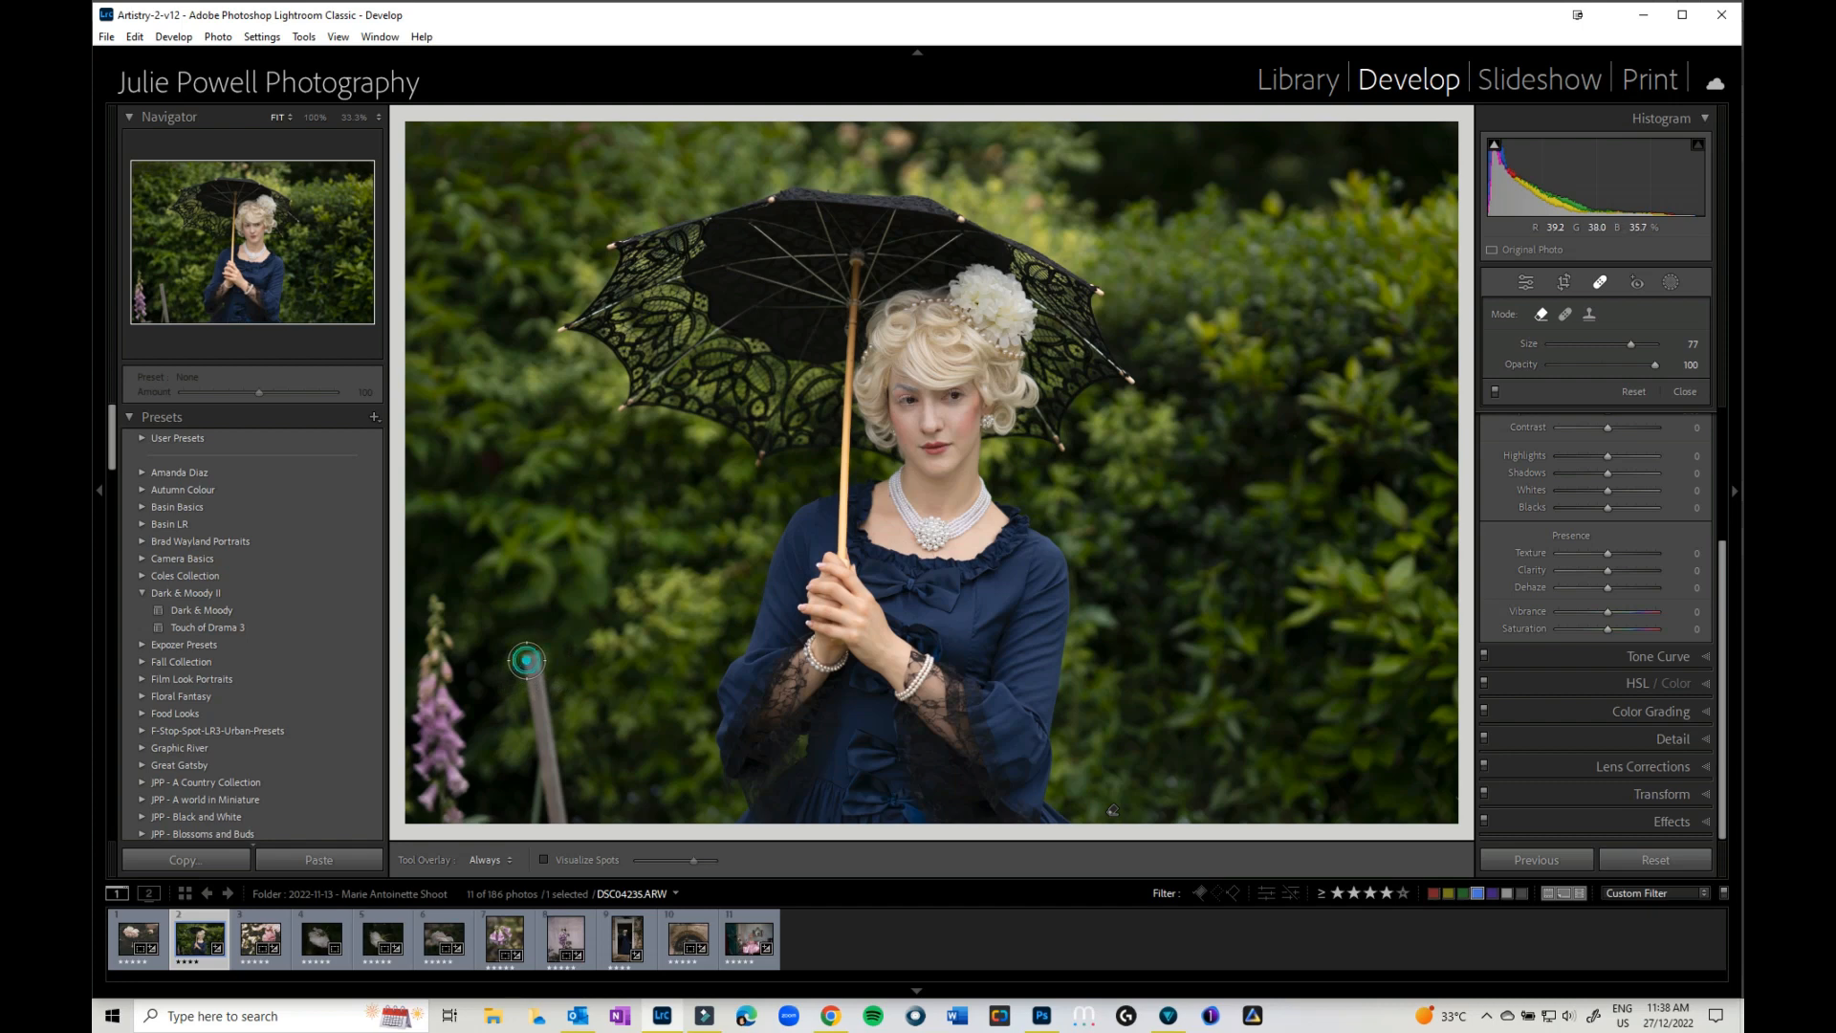
{"action": "mouse_move", "coordinate": [527, 661]}
{"action": "left_mouse_down"}
{"action": "mouse_move", "coordinate": [564, 830]}
{"action": "mouse_move", "coordinate": [547, 772]}
{"action": "mouse_move", "coordinate": [542, 813]}
{"action": "left_mouse_up"}
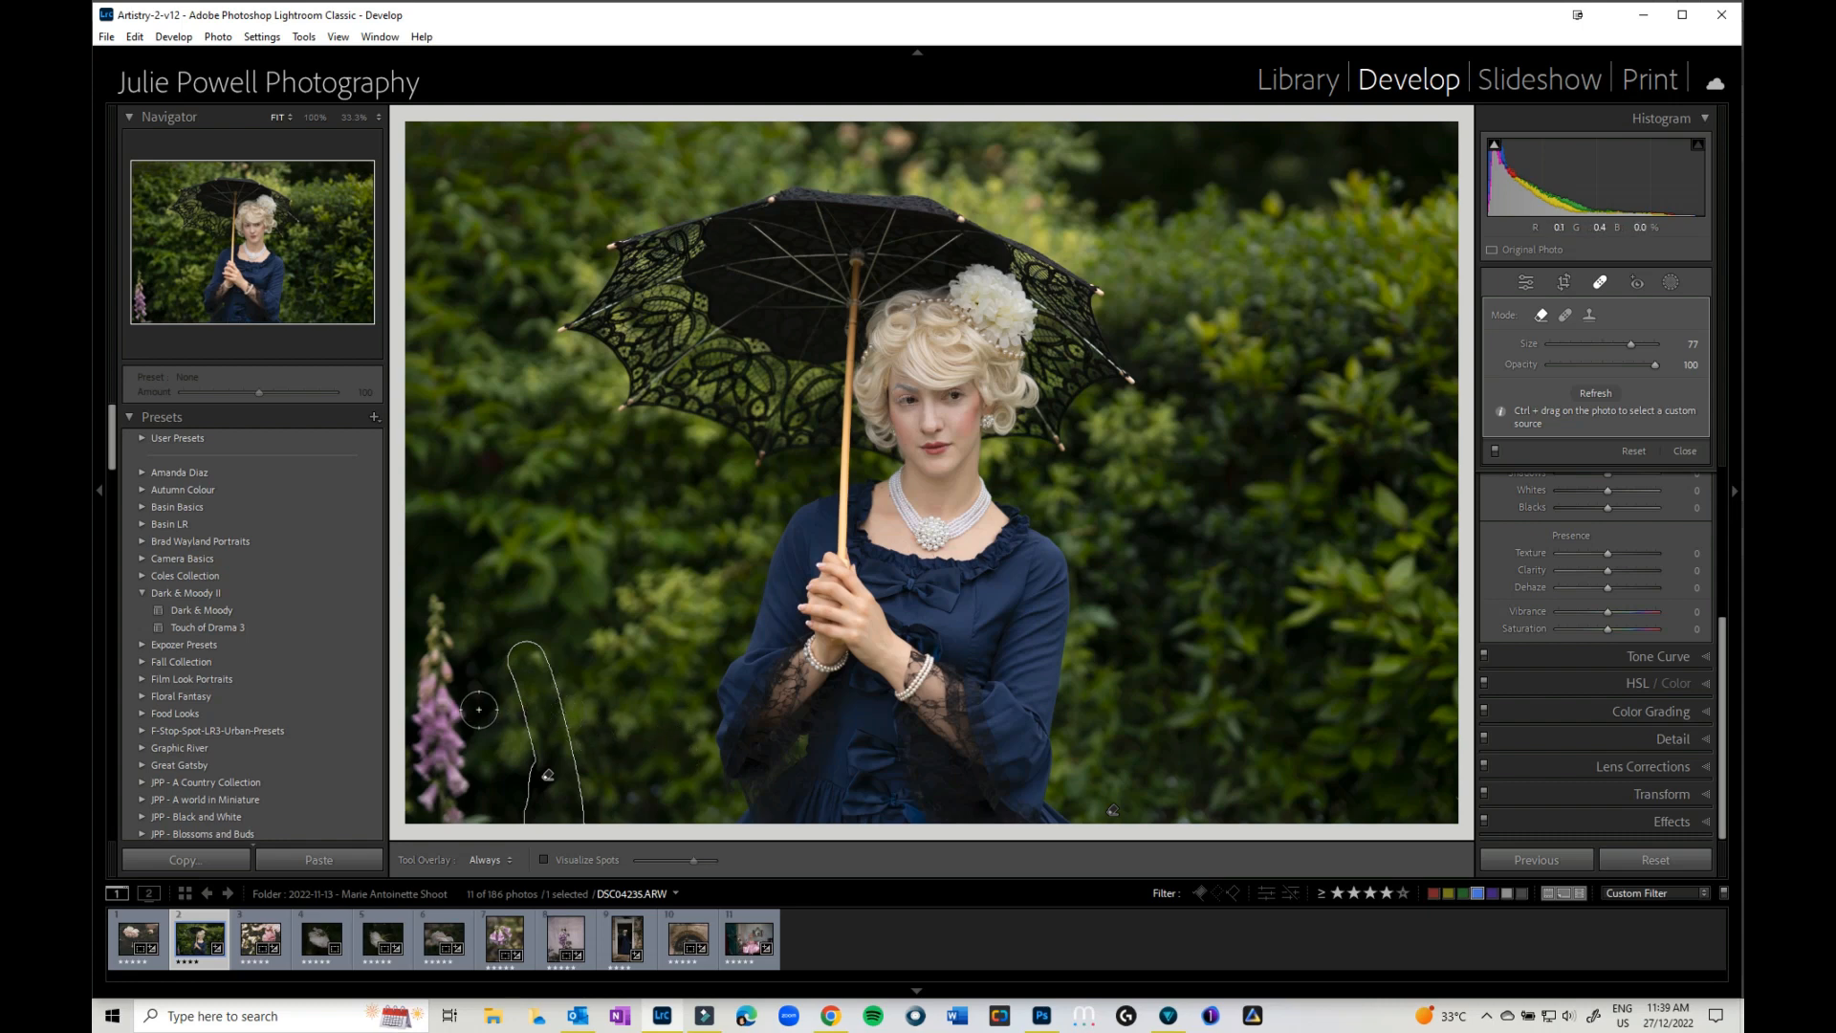
{"action": "mouse_move", "coordinate": [478, 712]}
{"action": "left_mouse_down"}
{"action": "mouse_move", "coordinate": [438, 586]}
{"action": "mouse_move", "coordinate": [457, 799]}
{"action": "mouse_move", "coordinate": [486, 815]}
{"action": "mouse_move", "coordinate": [421, 814]}
{"action": "mouse_move", "coordinate": [432, 659]}
{"action": "left_mouse_up"}
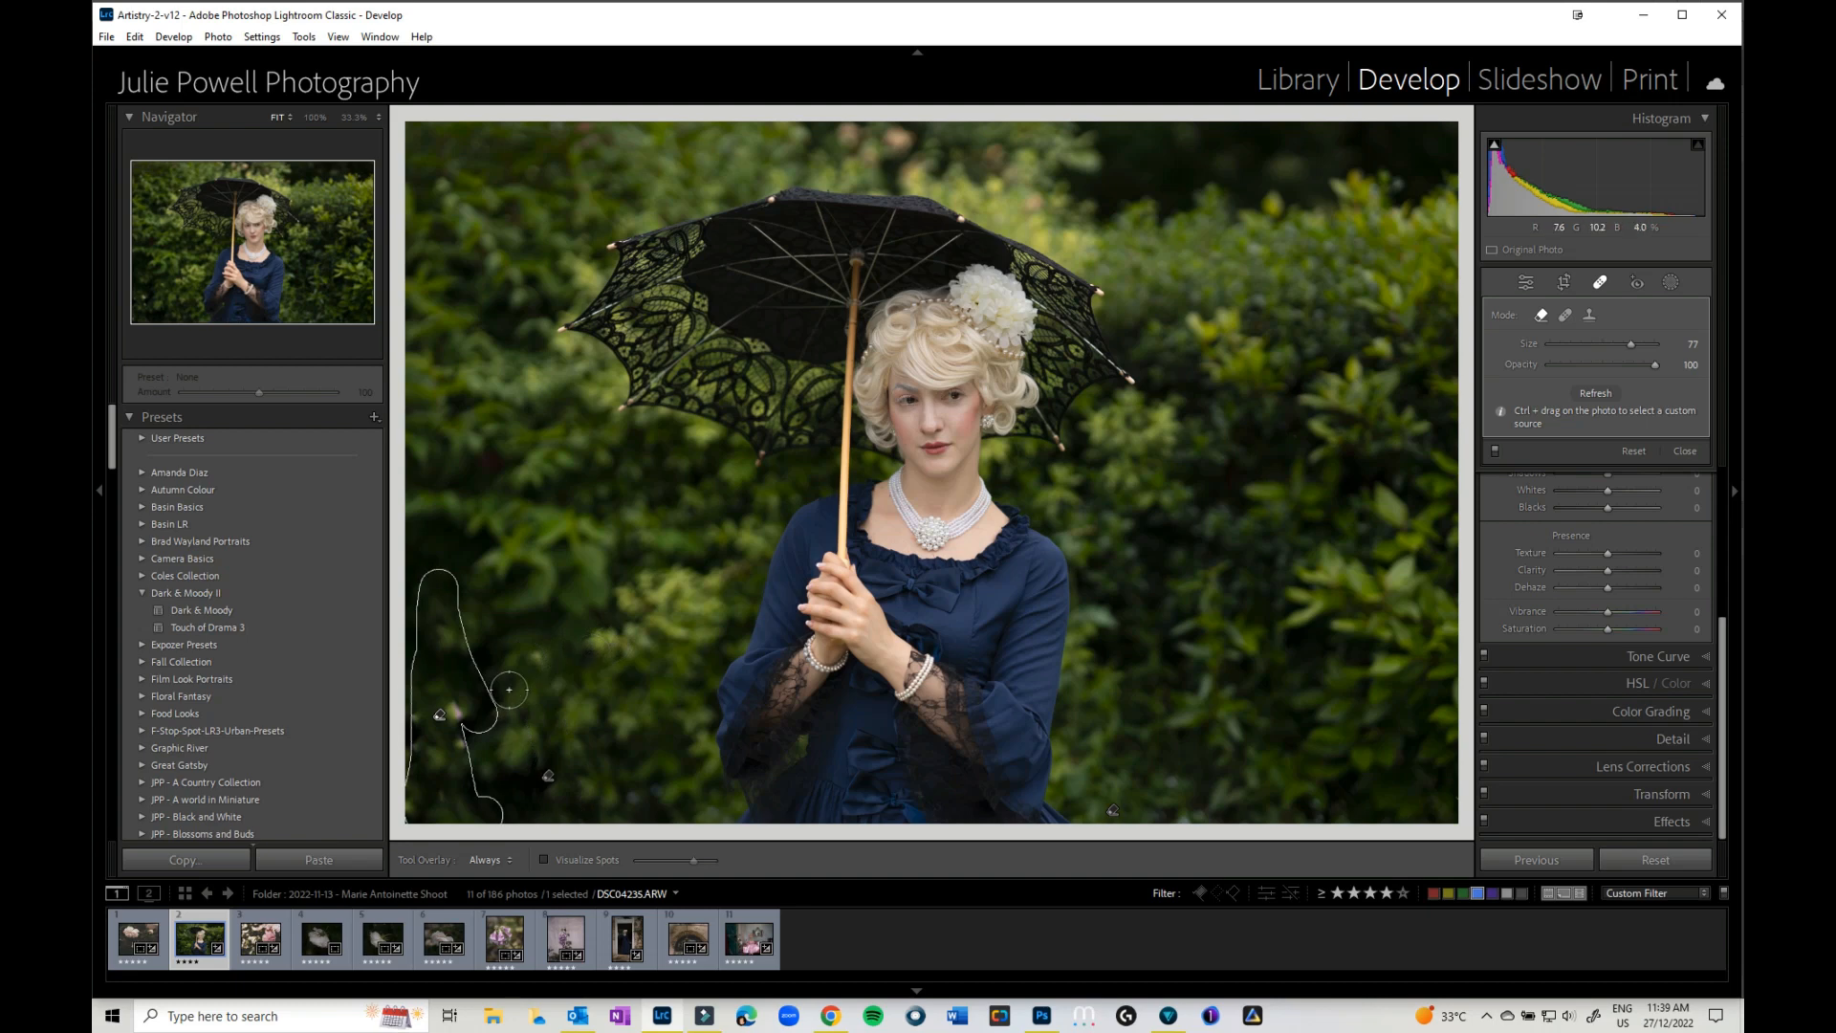
{"action": "key", "text": "h"}
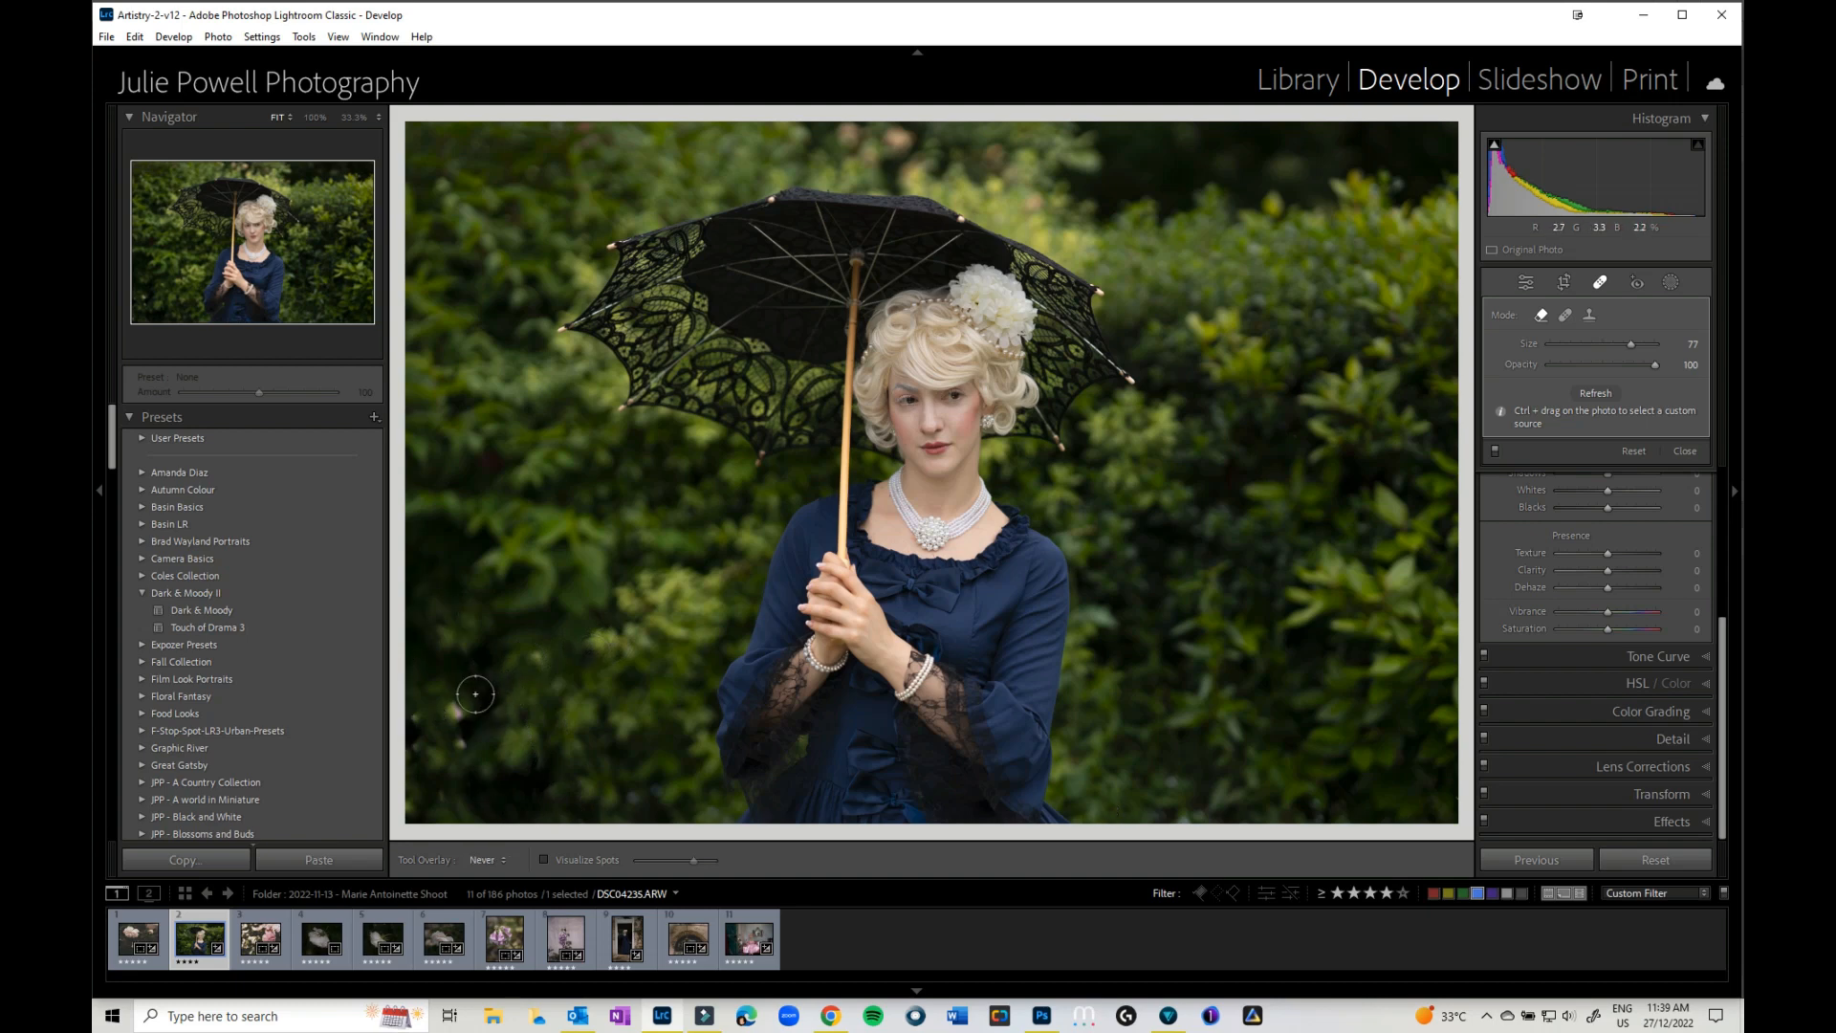
{"action": "left_click_drag", "start_coordinate": [475, 691], "coordinate": [468, 757]}
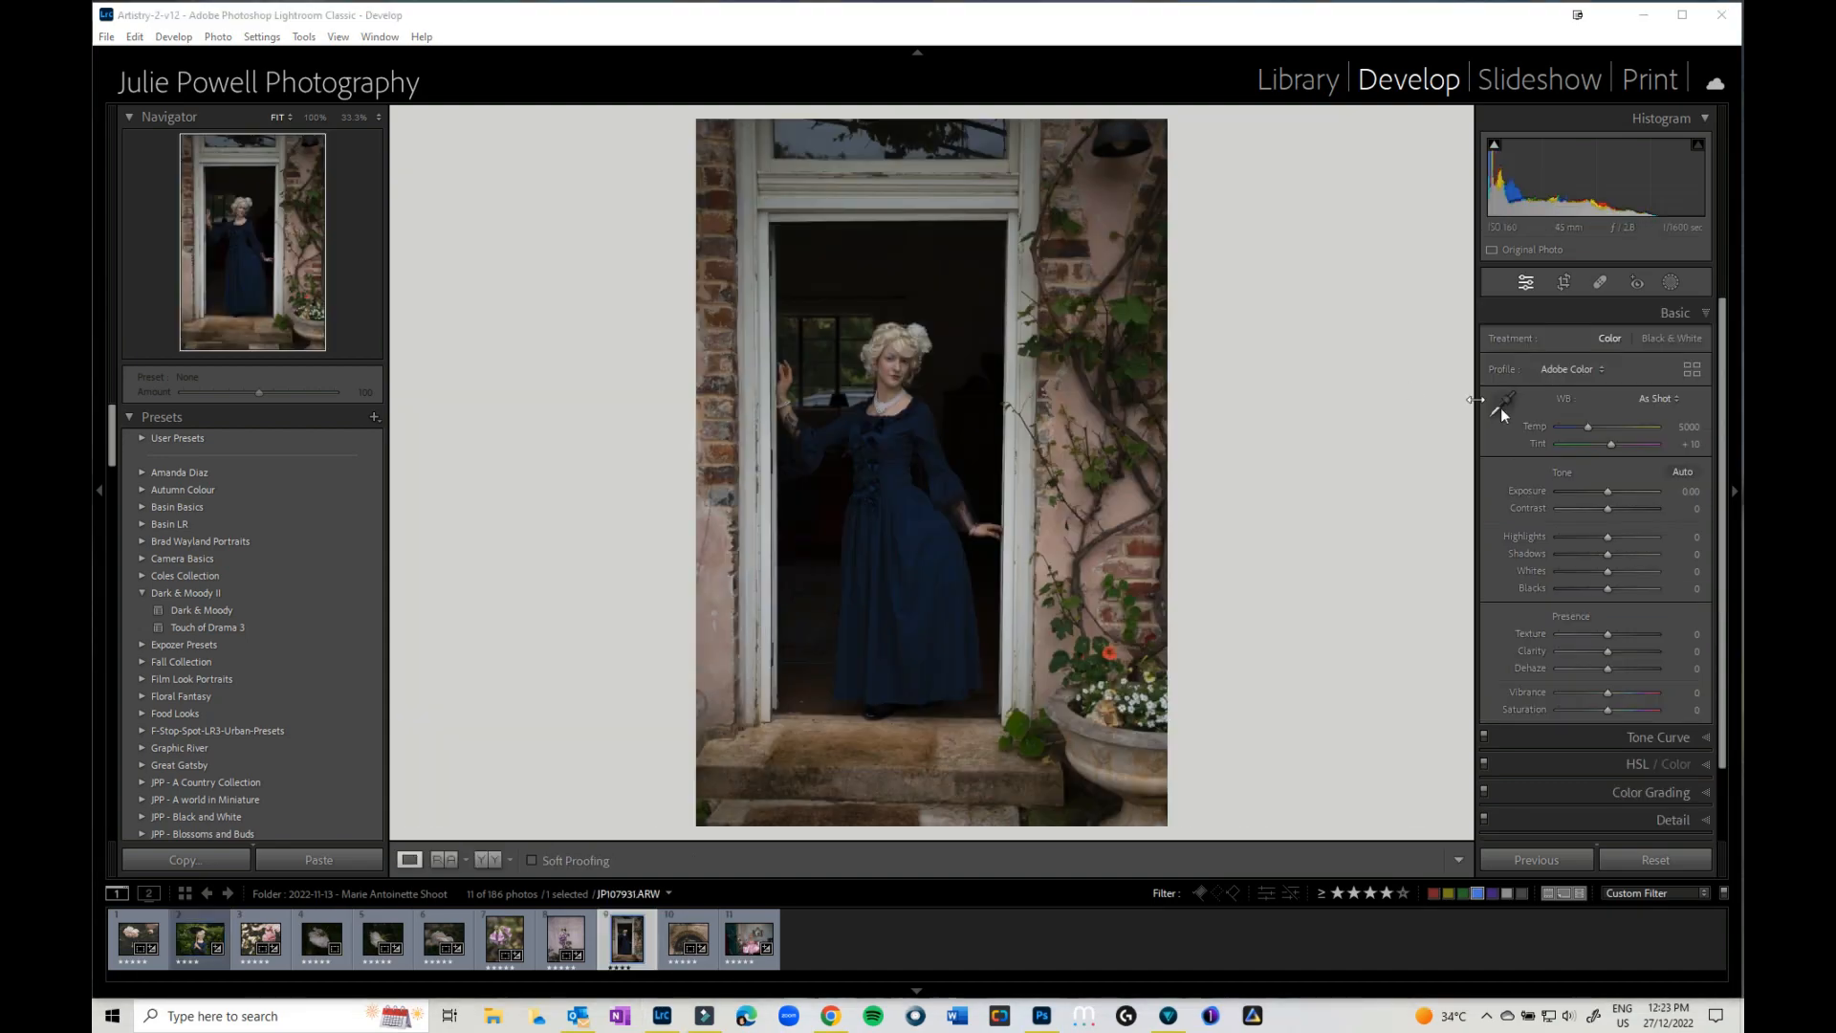
Create an Objects mask by brushing over the dark doorway interior around the woman in the blue dress
{"action": "left_click", "coordinate": [1671, 283]}
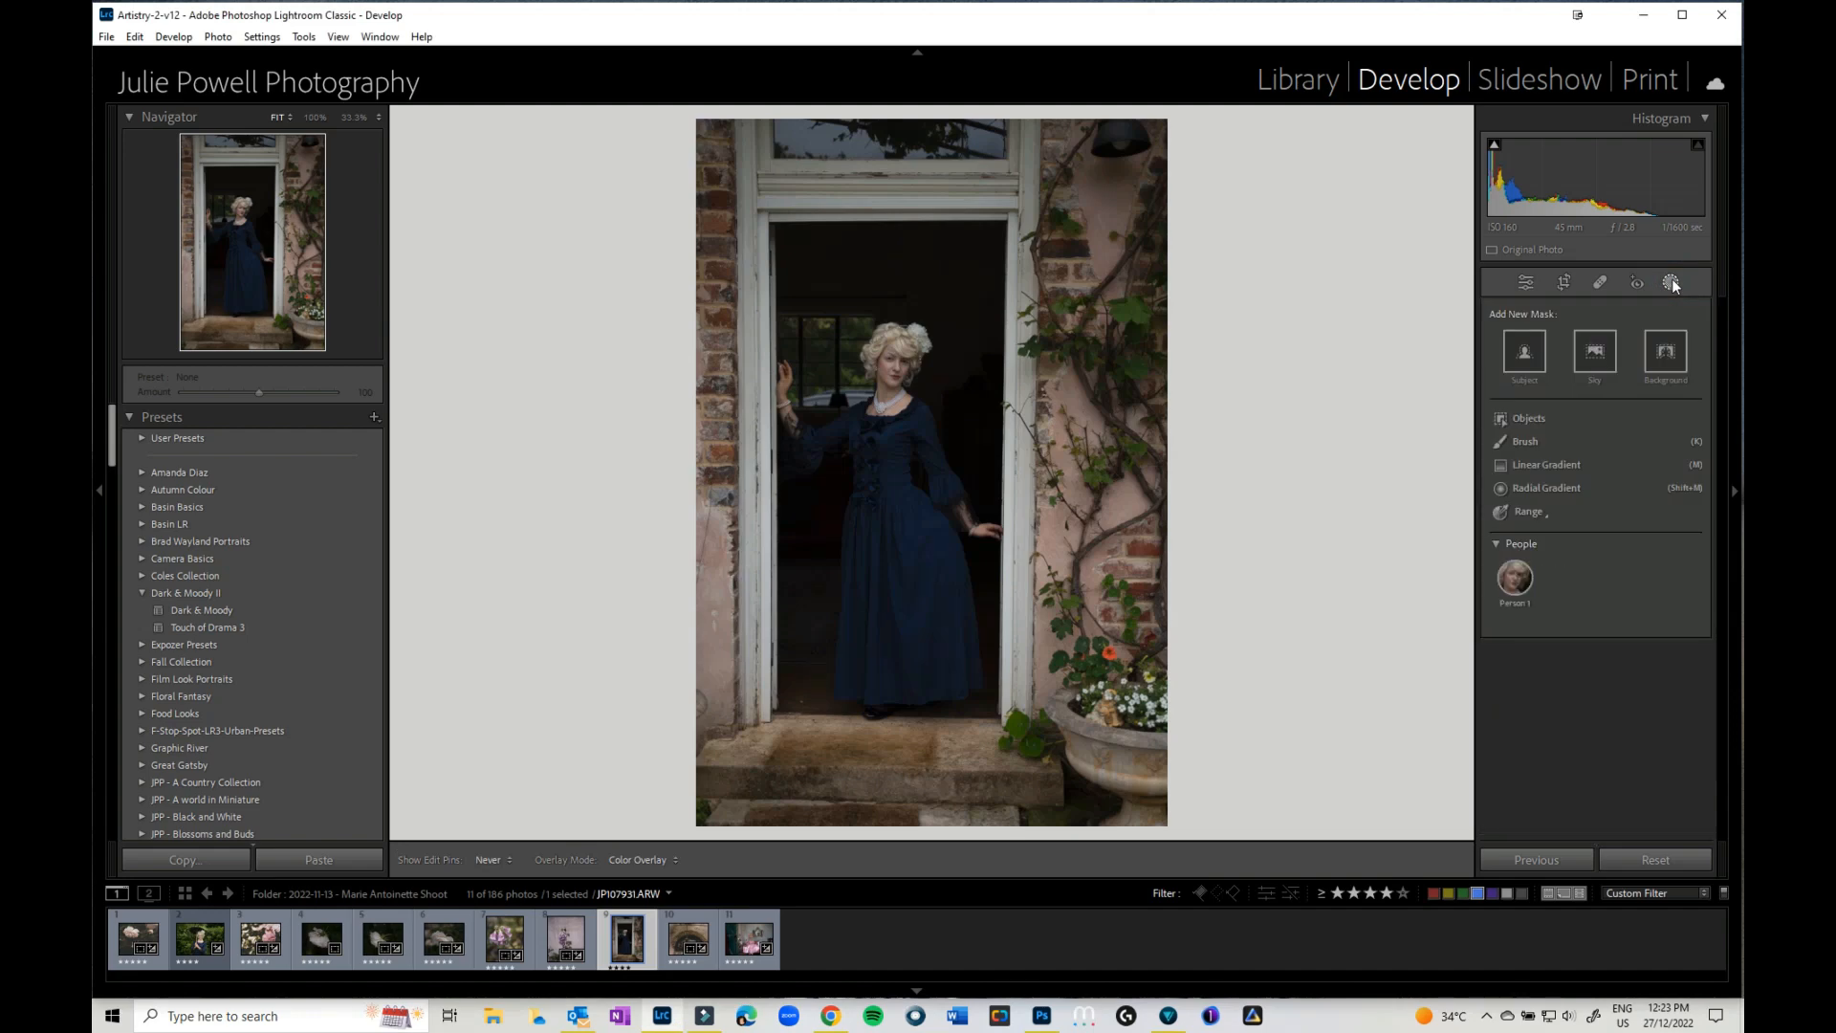
{"action": "left_click", "coordinate": [1523, 419]}
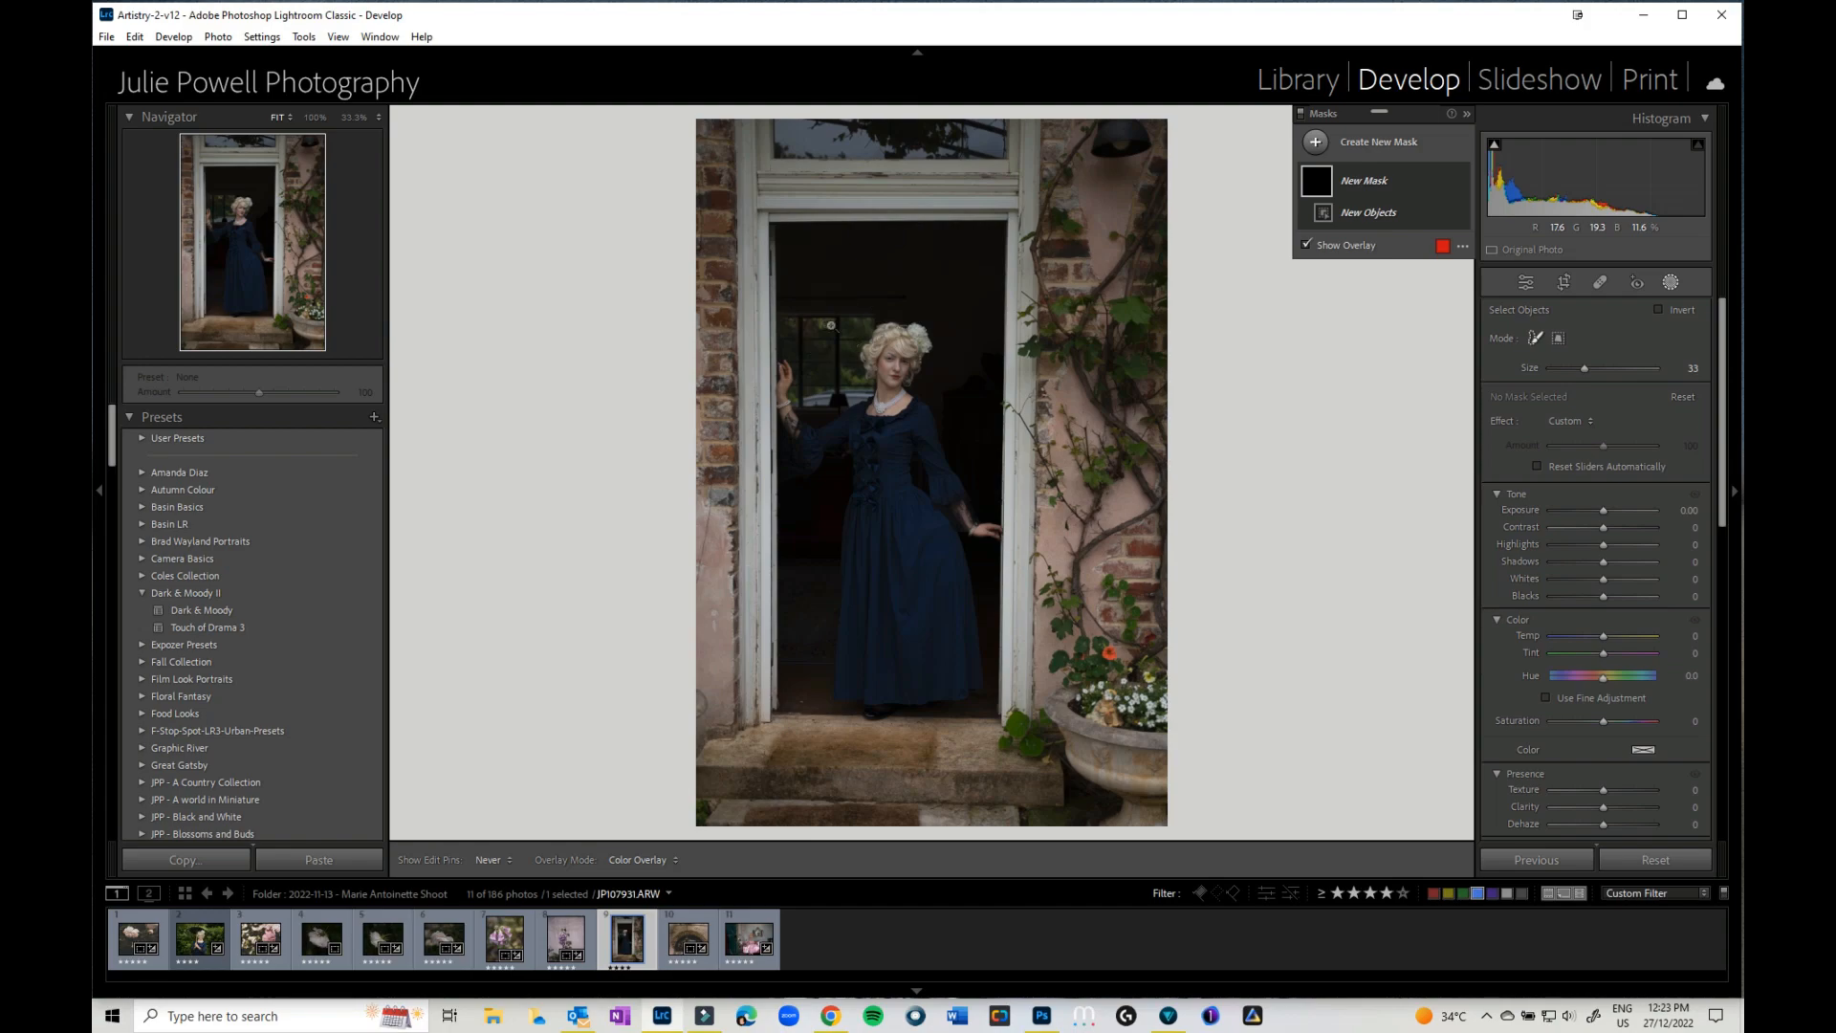
{"action": "left_click", "coordinate": [370, 115]}
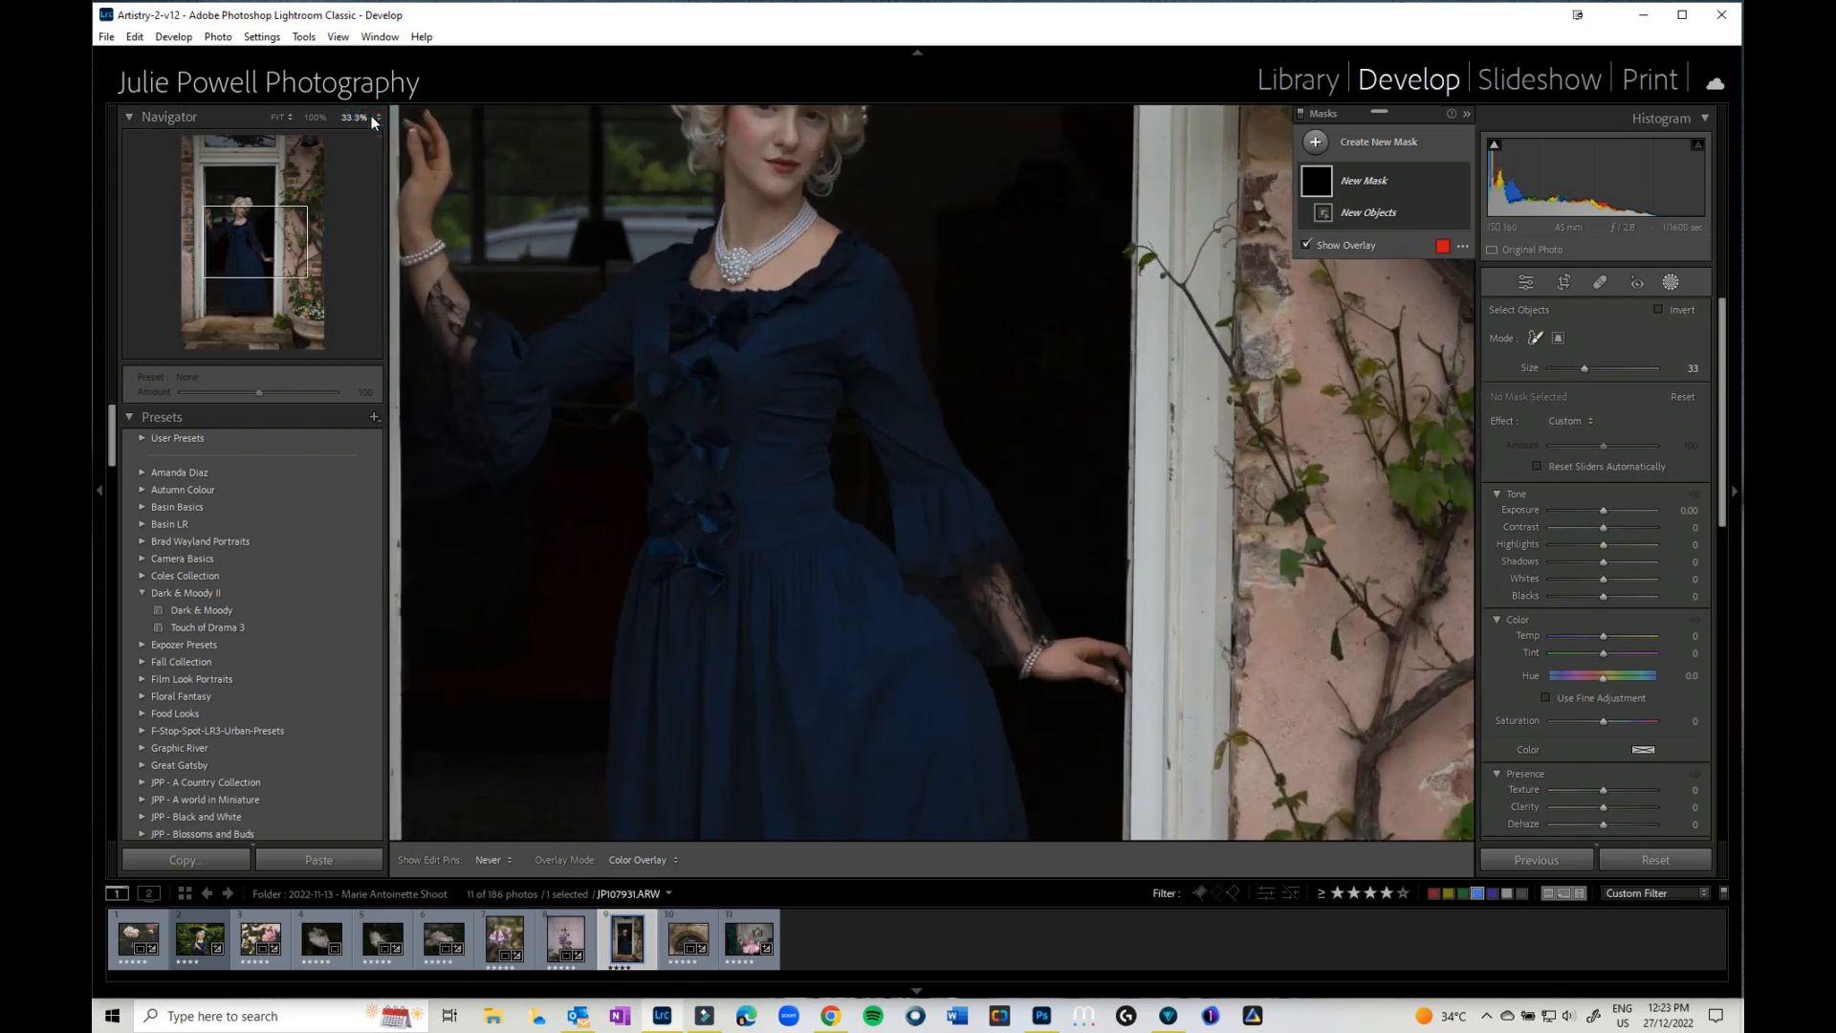
{"action": "mouse_move", "coordinate": [819, 360]}
{"action": "left_mouse_down"}
{"action": "mouse_move", "coordinate": [943, 656]}
{"action": "mouse_move", "coordinate": [926, 793]}
{"action": "left_mouse_up"}
{"action": "mouse_move", "coordinate": [686, 312]}
{"action": "left_mouse_down"}
{"action": "mouse_move", "coordinate": [700, 606]}
{"action": "mouse_move", "coordinate": [743, 388]}
{"action": "mouse_move", "coordinate": [824, 310]}
{"action": "mouse_move", "coordinate": [971, 263]}
{"action": "mouse_move", "coordinate": [638, 208]}
{"action": "mouse_move", "coordinate": [701, 225]}
{"action": "mouse_move", "coordinate": [1051, 215]}
{"action": "mouse_move", "coordinate": [1105, 236]}
{"action": "mouse_move", "coordinate": [1083, 342]}
{"action": "mouse_move", "coordinate": [1125, 343]}
{"action": "mouse_move", "coordinate": [1144, 211]}
{"action": "mouse_move", "coordinate": [1148, 627]}
{"action": "left_mouse_up"}
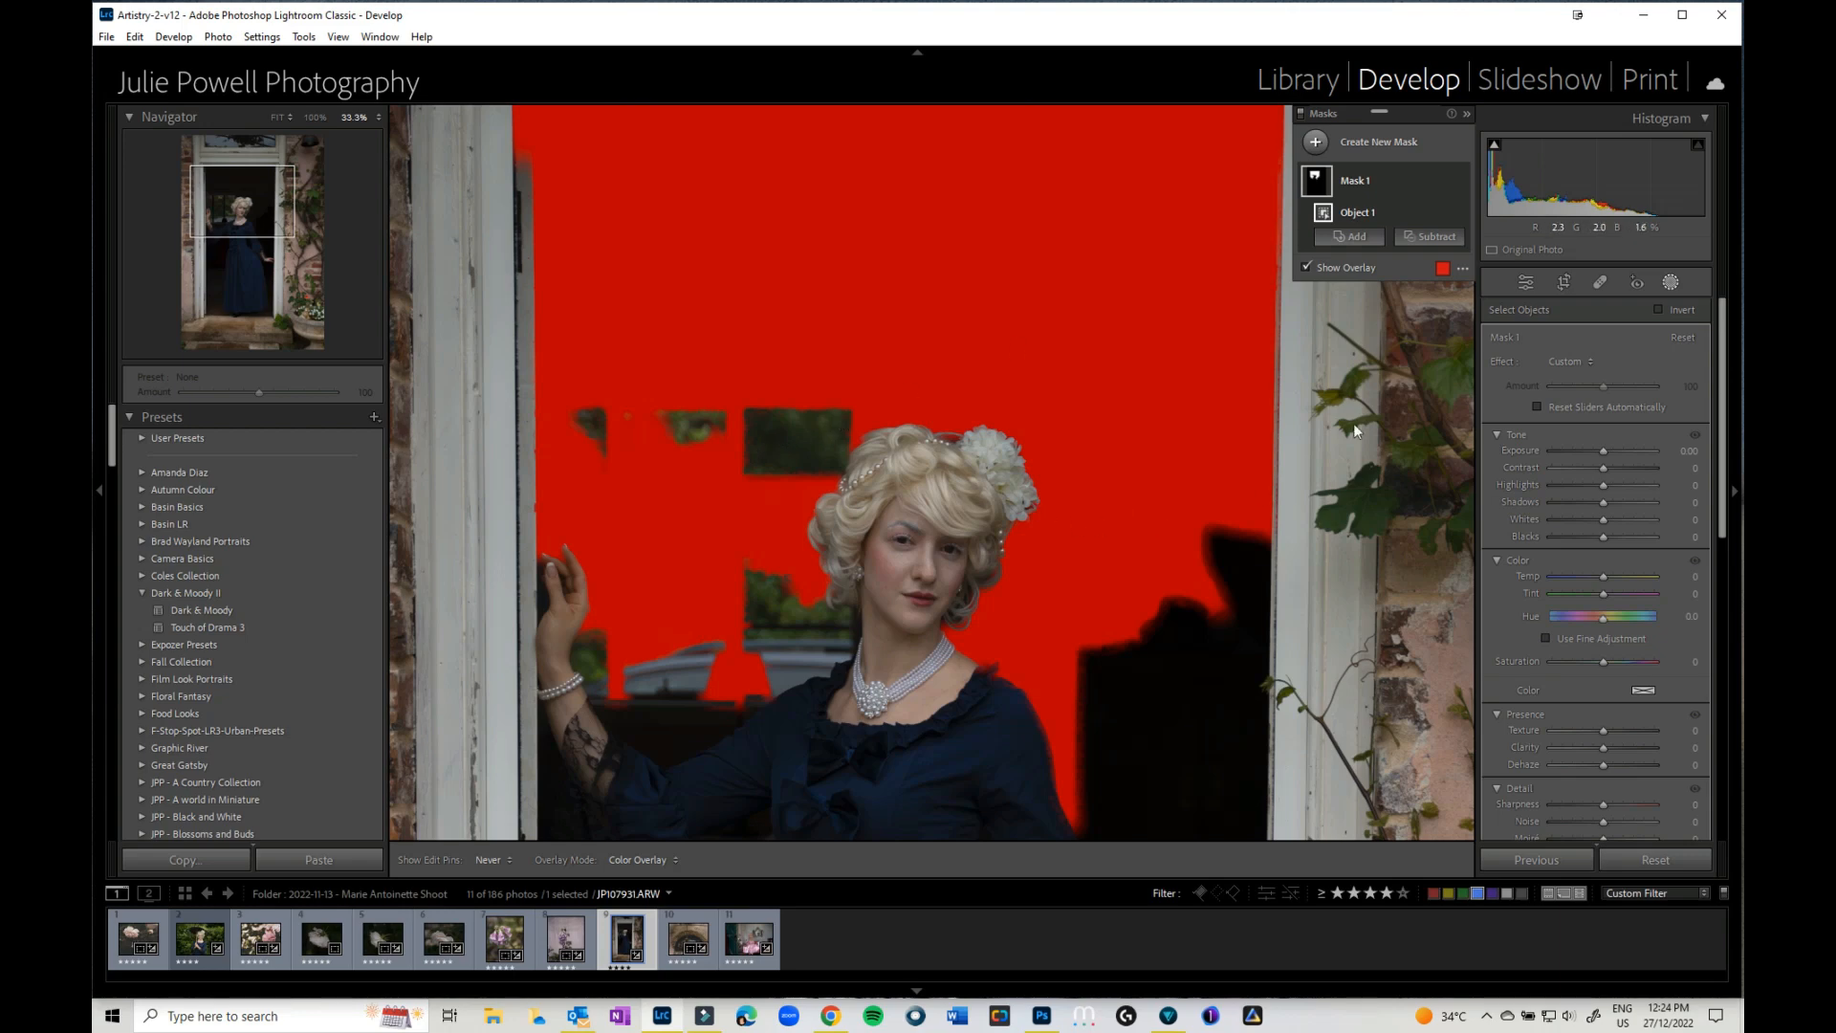
Add a brush with Auto Mask to the doorway mask and paint the missed window and dark background areas around the woman's upper body
{"action": "left_click", "coordinate": [1364, 237]}
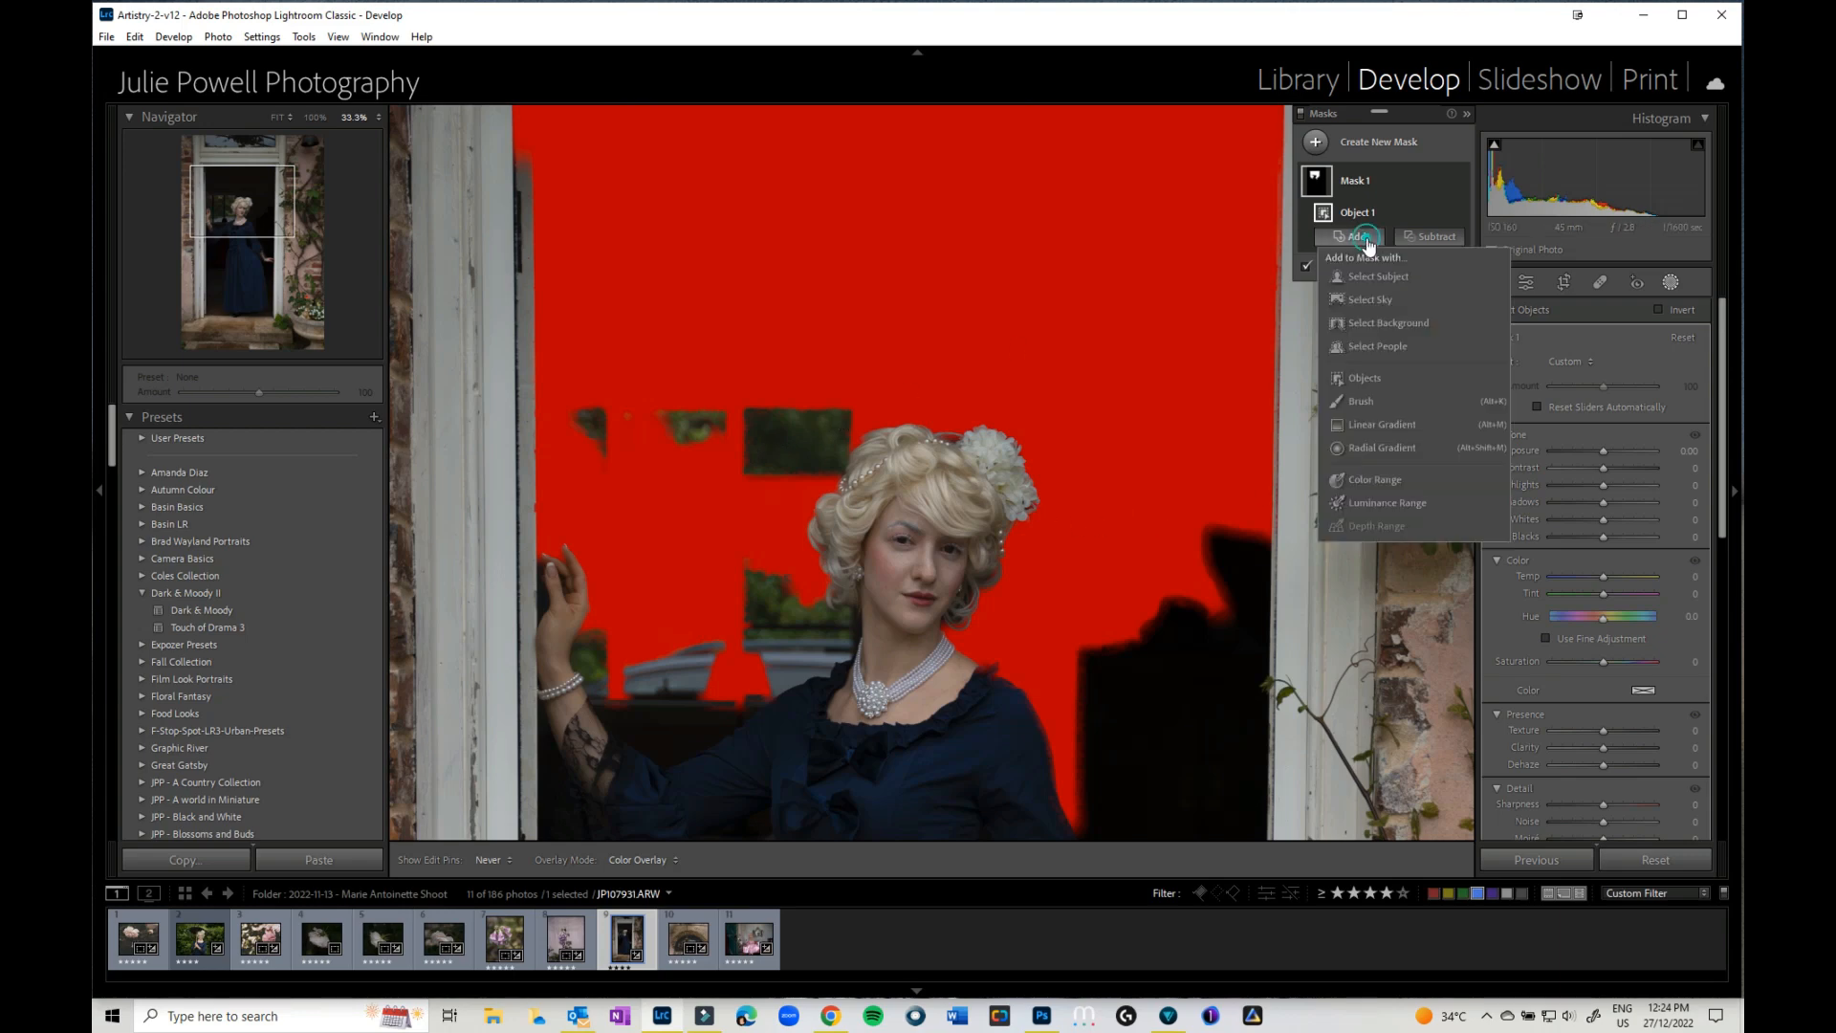
{"action": "left_click", "coordinate": [1364, 402]}
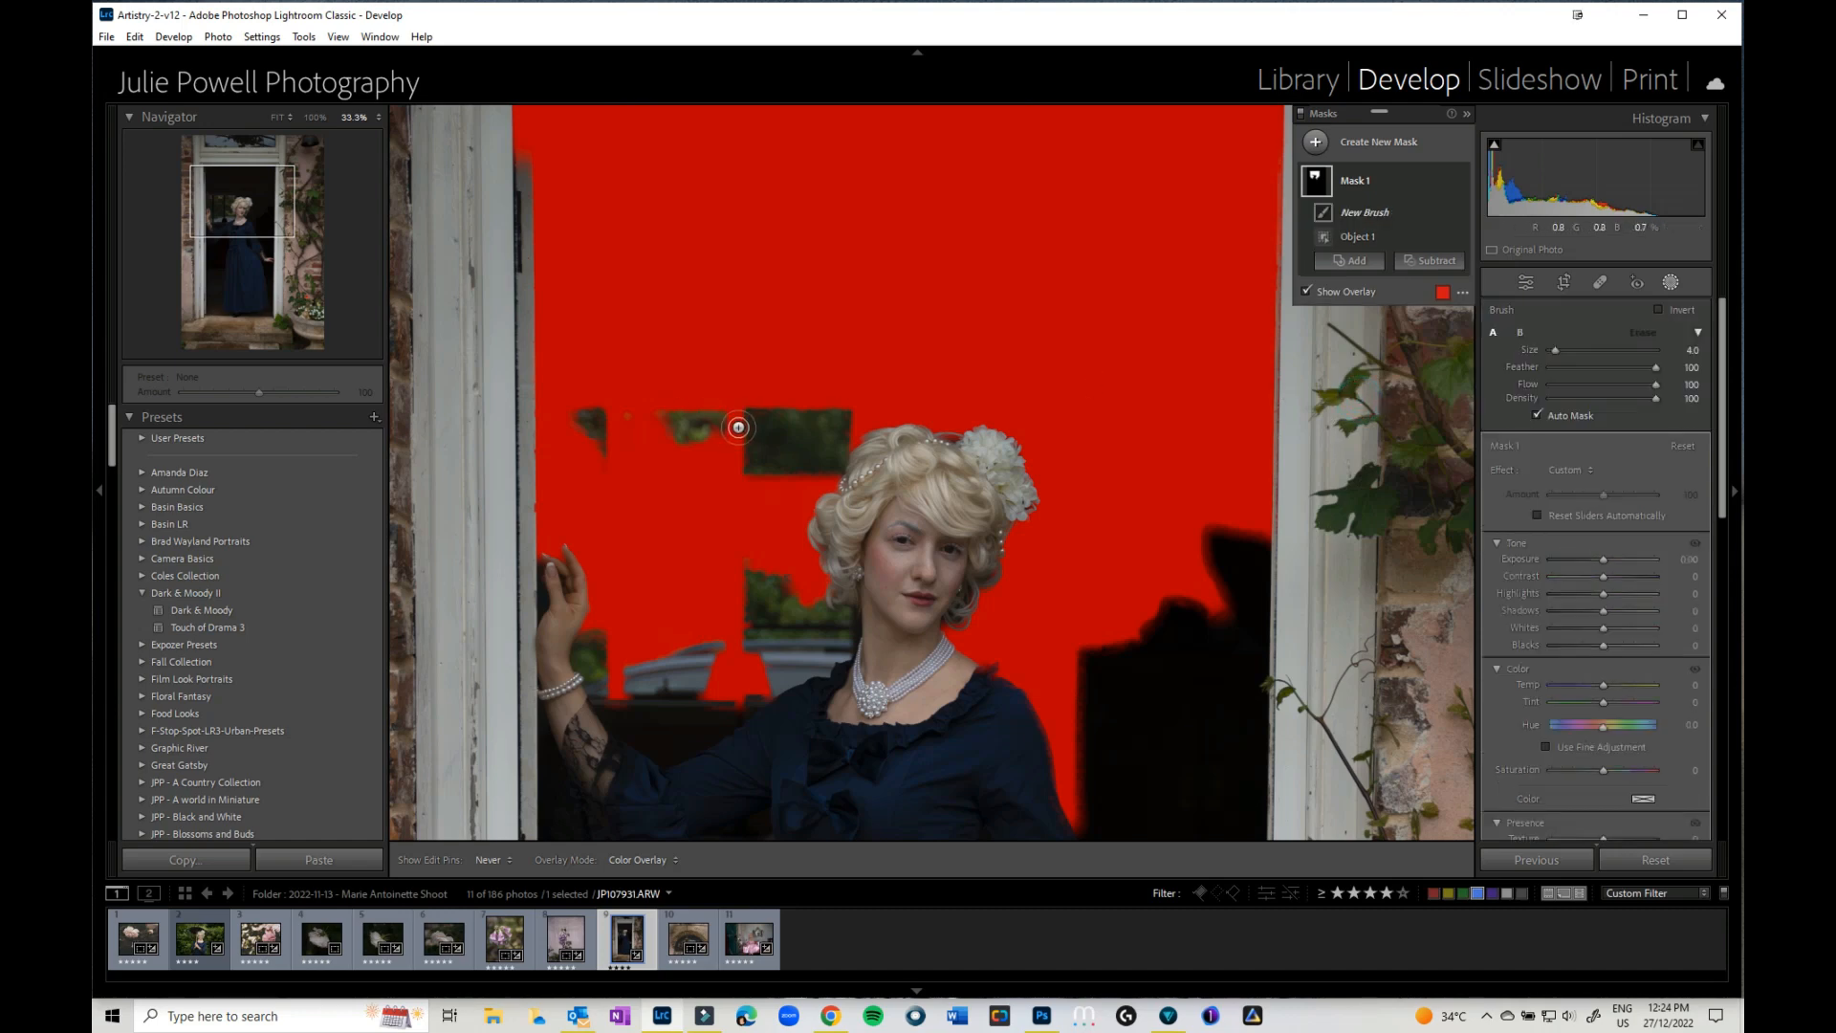
{"action": "mouse_move", "coordinate": [743, 455]}
{"action": "left_mouse_down"}
{"action": "mouse_move", "coordinate": [834, 335]}
{"action": "mouse_move", "coordinate": [726, 498]}
{"action": "mouse_move", "coordinate": [859, 377]}
{"action": "mouse_move", "coordinate": [787, 468]}
{"action": "mouse_move", "coordinate": [867, 394]}
{"action": "mouse_move", "coordinate": [775, 486]}
{"action": "mouse_move", "coordinate": [848, 391]}
{"action": "mouse_move", "coordinate": [749, 462]}
{"action": "mouse_move", "coordinate": [834, 416]}
{"action": "mouse_move", "coordinate": [826, 460]}
{"action": "mouse_move", "coordinate": [852, 424]}
{"action": "mouse_move", "coordinate": [820, 468]}
{"action": "mouse_move", "coordinate": [834, 445]}
{"action": "mouse_move", "coordinate": [685, 488]}
{"action": "mouse_move", "coordinate": [683, 465]}
{"action": "mouse_move", "coordinate": [590, 460]}
{"action": "left_mouse_up"}
{"action": "scroll", "coordinate": [600, 669], "scroll_direction": "up", "scroll_amount": 2}
{"action": "mouse_move", "coordinate": [600, 669]}
{"action": "left_mouse_down"}
{"action": "mouse_move", "coordinate": [818, 643]}
{"action": "mouse_move", "coordinate": [685, 688]}
{"action": "mouse_move", "coordinate": [625, 479]}
{"action": "left_mouse_up"}
{"action": "left_click_drag", "start_coordinate": [586, 217], "coordinate": [599, 367]}
{"action": "mouse_move", "coordinate": [532, 327]}
{"action": "left_mouse_down"}
{"action": "mouse_move", "coordinate": [532, 264]}
{"action": "mouse_move", "coordinate": [539, 352]}
{"action": "left_mouse_up"}
{"action": "left_click_drag", "start_coordinate": [1191, 618], "coordinate": [1029, 285]}
{"action": "mouse_move", "coordinate": [1076, 550]}
{"action": "left_mouse_down"}
{"action": "mouse_move", "coordinate": [1091, 348]}
{"action": "mouse_move", "coordinate": [979, 574]}
{"action": "mouse_move", "coordinate": [930, 598]}
{"action": "left_mouse_up"}
{"action": "left_click_drag", "start_coordinate": [680, 459], "coordinate": [990, 377]}
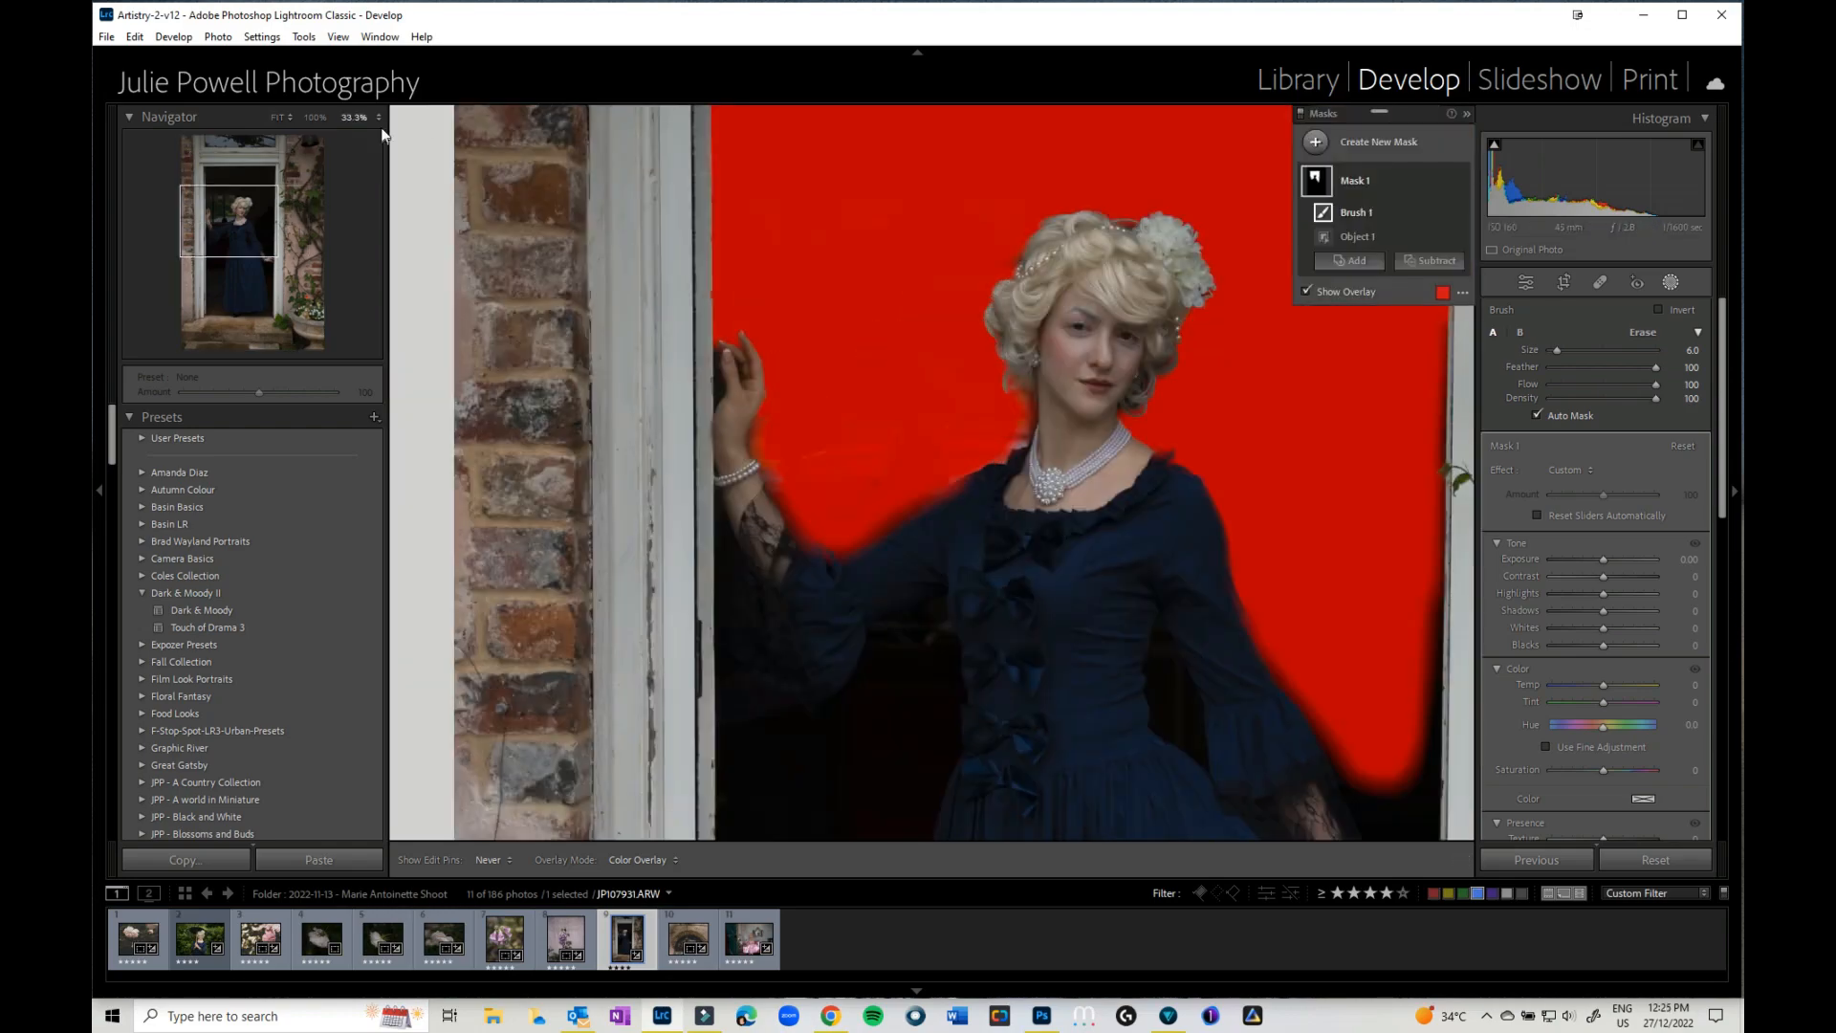
Paint the dark gaps between the woman's sleeves and bodice into the doorway mask
{"action": "key", "text": "ctrl+="}
{"action": "key", "text": "ctrl+="}
{"action": "mouse_move", "coordinate": [709, 429]}
{"action": "left_mouse_down"}
{"action": "mouse_move", "coordinate": [846, 550]}
{"action": "mouse_move", "coordinate": [1021, 393]}
{"action": "mouse_move", "coordinate": [805, 103]}
{"action": "left_mouse_up"}
{"action": "scroll", "coordinate": [770, 533], "scroll_direction": "up", "scroll_amount": 5}
{"action": "mouse_move", "coordinate": [771, 533]}
{"action": "left_mouse_down"}
{"action": "mouse_move", "coordinate": [750, 799]}
{"action": "mouse_move", "coordinate": [512, 809]}
{"action": "mouse_move", "coordinate": [430, 792]}
{"action": "left_mouse_up"}
{"action": "scroll", "coordinate": [1285, 555], "scroll_direction": "down", "scroll_amount": 5}
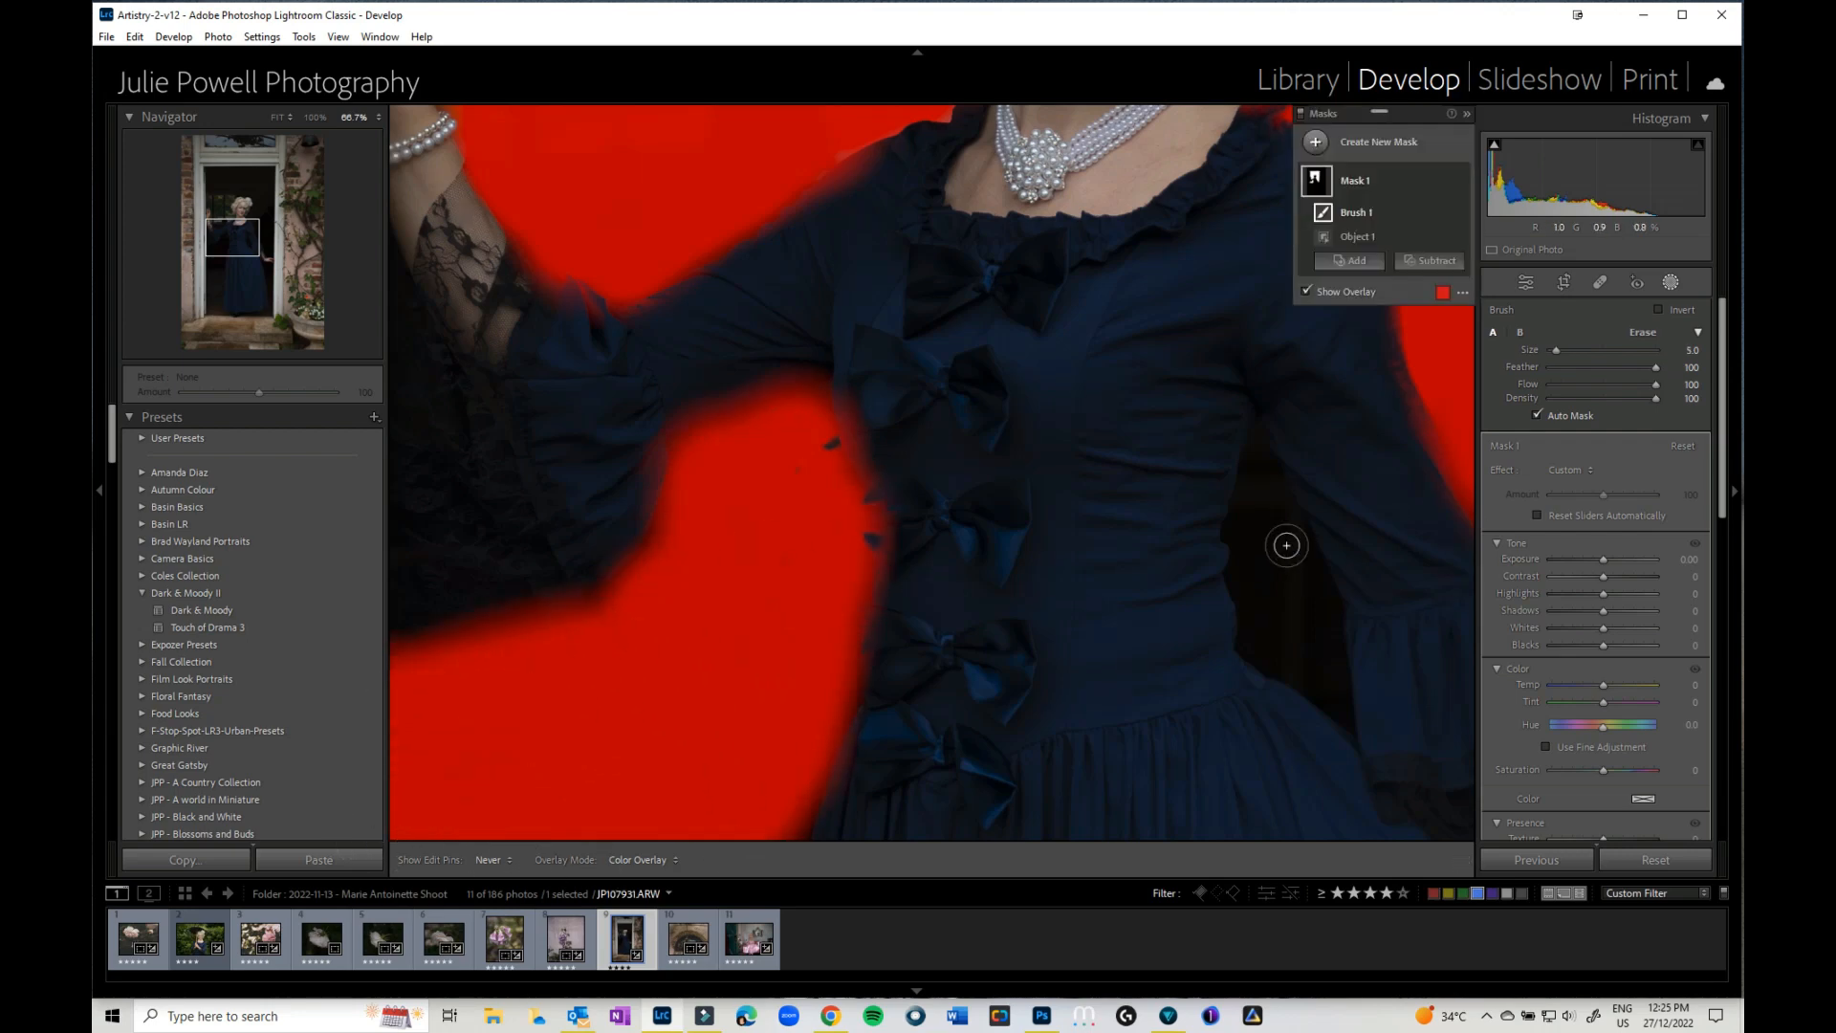
{"action": "mouse_move", "coordinate": [1286, 545]}
{"action": "left_mouse_down"}
{"action": "mouse_move", "coordinate": [1344, 724]}
{"action": "mouse_move", "coordinate": [1291, 612]}
{"action": "left_mouse_up"}
{"action": "mouse_move", "coordinate": [853, 377]}
{"action": "left_mouse_down"}
{"action": "mouse_move", "coordinate": [889, 509]}
{"action": "mouse_move", "coordinate": [846, 710]}
{"action": "left_mouse_up"}
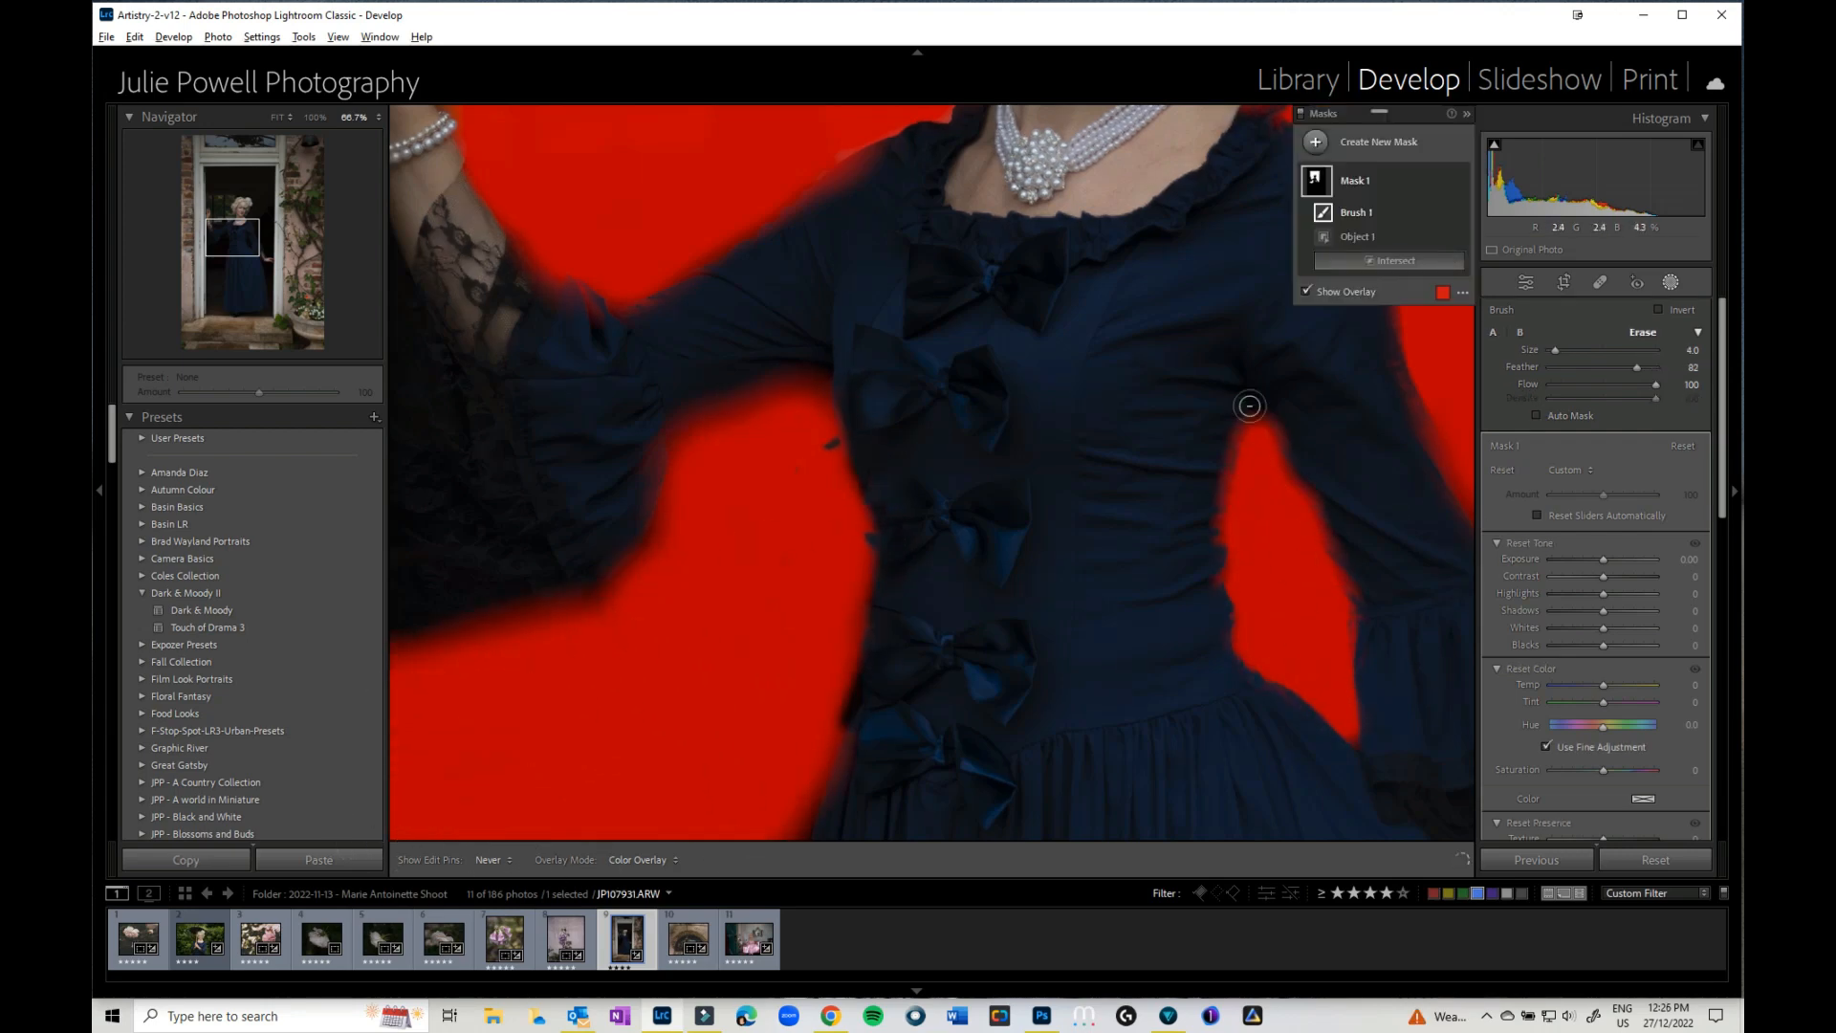
Erase the mask spill along the bodice and sleeve edges
{"action": "left_click_drag", "start_coordinate": [1249, 410], "coordinate": [1227, 457]}
{"action": "left_click_drag", "start_coordinate": [1276, 585], "coordinate": [672, 517]}
{"action": "mouse_move", "coordinate": [813, 340]}
{"action": "left_mouse_down"}
{"action": "mouse_move", "coordinate": [959, 611]}
{"action": "mouse_move", "coordinate": [909, 473]}
{"action": "left_mouse_up"}
Paint the dark strip between the skirt and the right door frame into the mask, using brush size 10
{"action": "left_click_drag", "start_coordinate": [1068, 813], "coordinate": [1049, 263]}
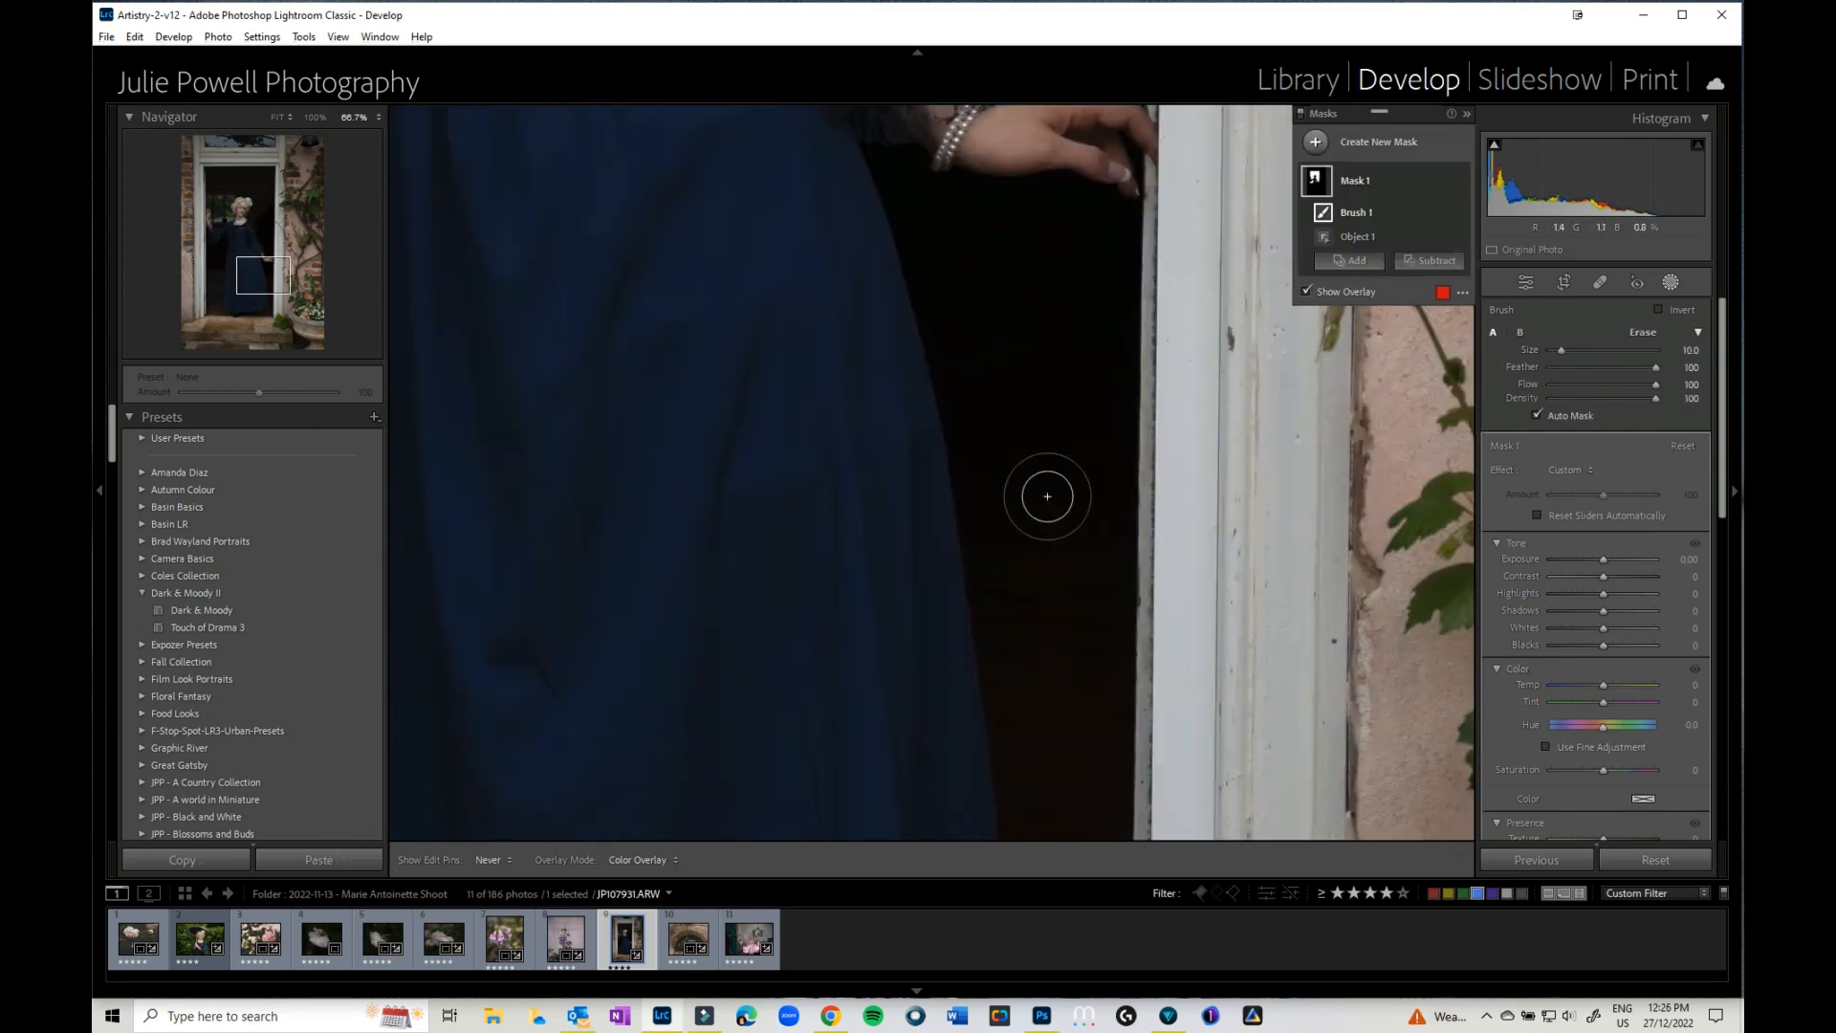
{"action": "mouse_move", "coordinate": [1049, 496]}
{"action": "left_mouse_down"}
{"action": "mouse_move", "coordinate": [984, 521]}
{"action": "mouse_move", "coordinate": [1076, 822]}
{"action": "left_mouse_up"}
{"action": "mouse_move", "coordinate": [1075, 822]}
{"action": "left_mouse_down"}
{"action": "mouse_move", "coordinate": [1033, 483]}
{"action": "mouse_move", "coordinate": [1014, 769]}
{"action": "left_mouse_up"}
{"action": "left_click_drag", "start_coordinate": [1013, 769], "coordinate": [999, 425]}
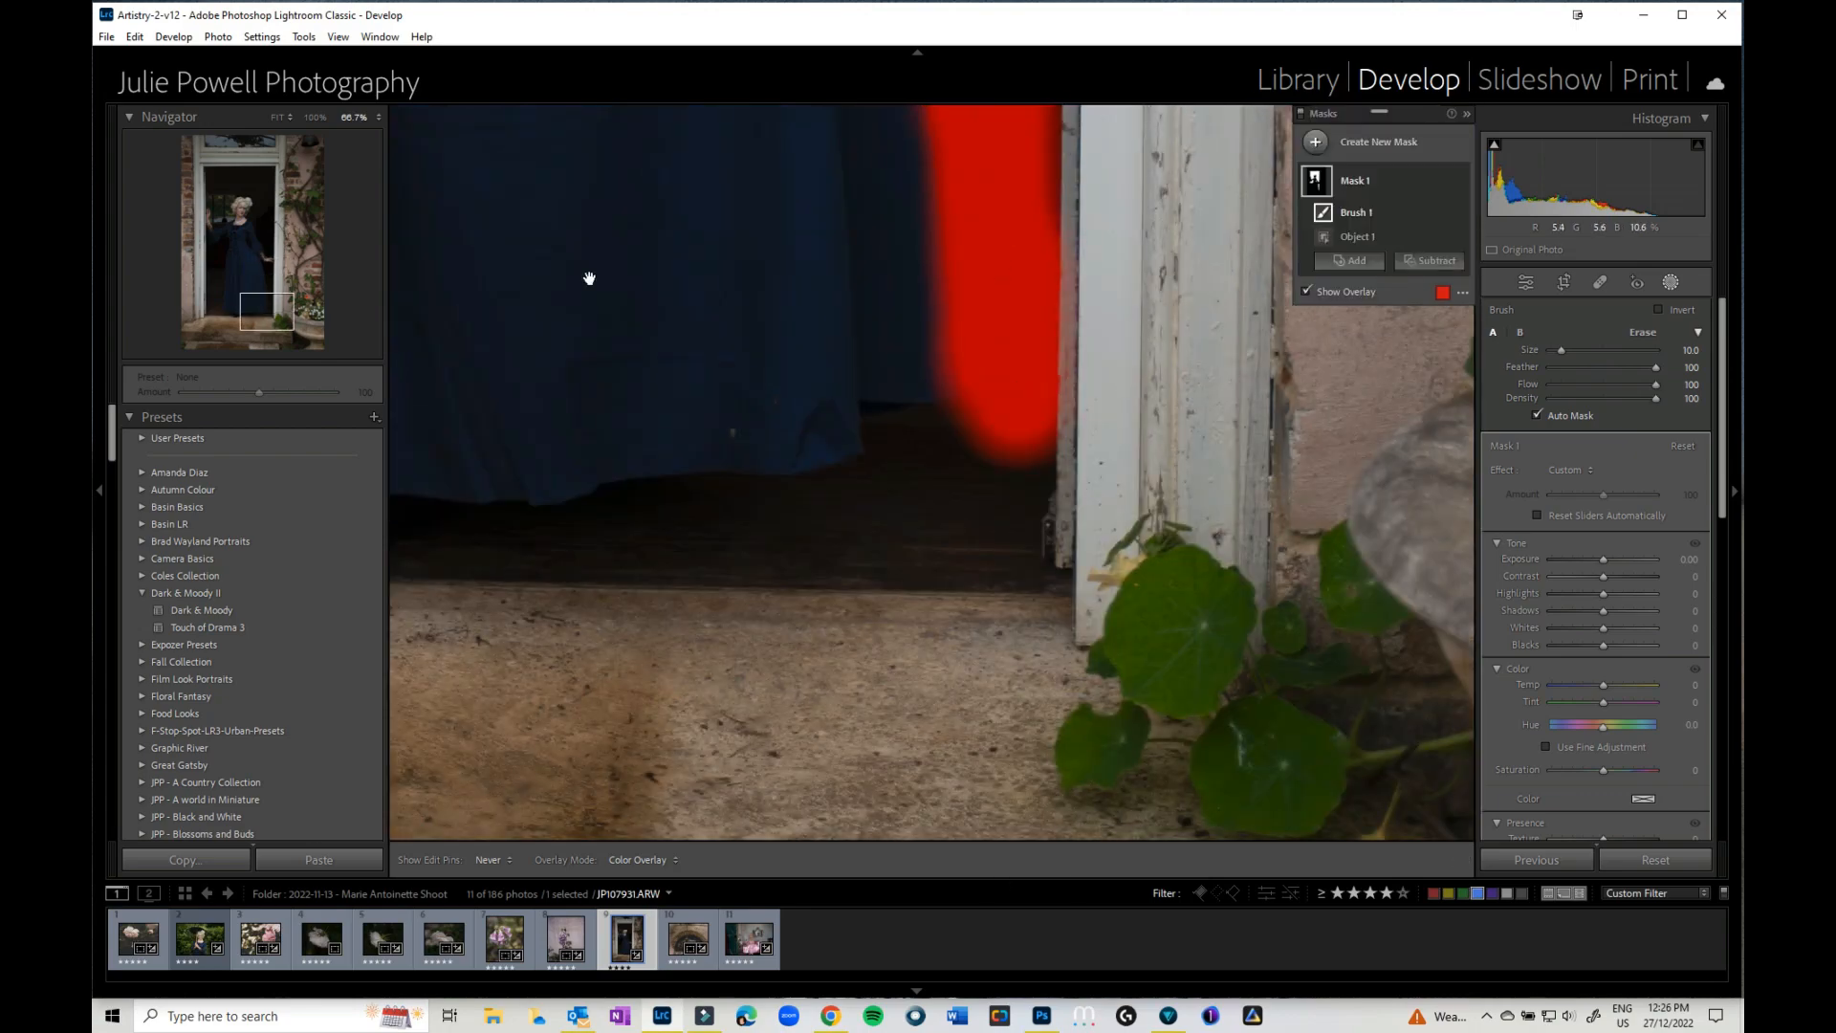
Clean up the mask edge along the left door frame with a smaller brush, erasing the overspill
{"action": "key", "text": "z"}
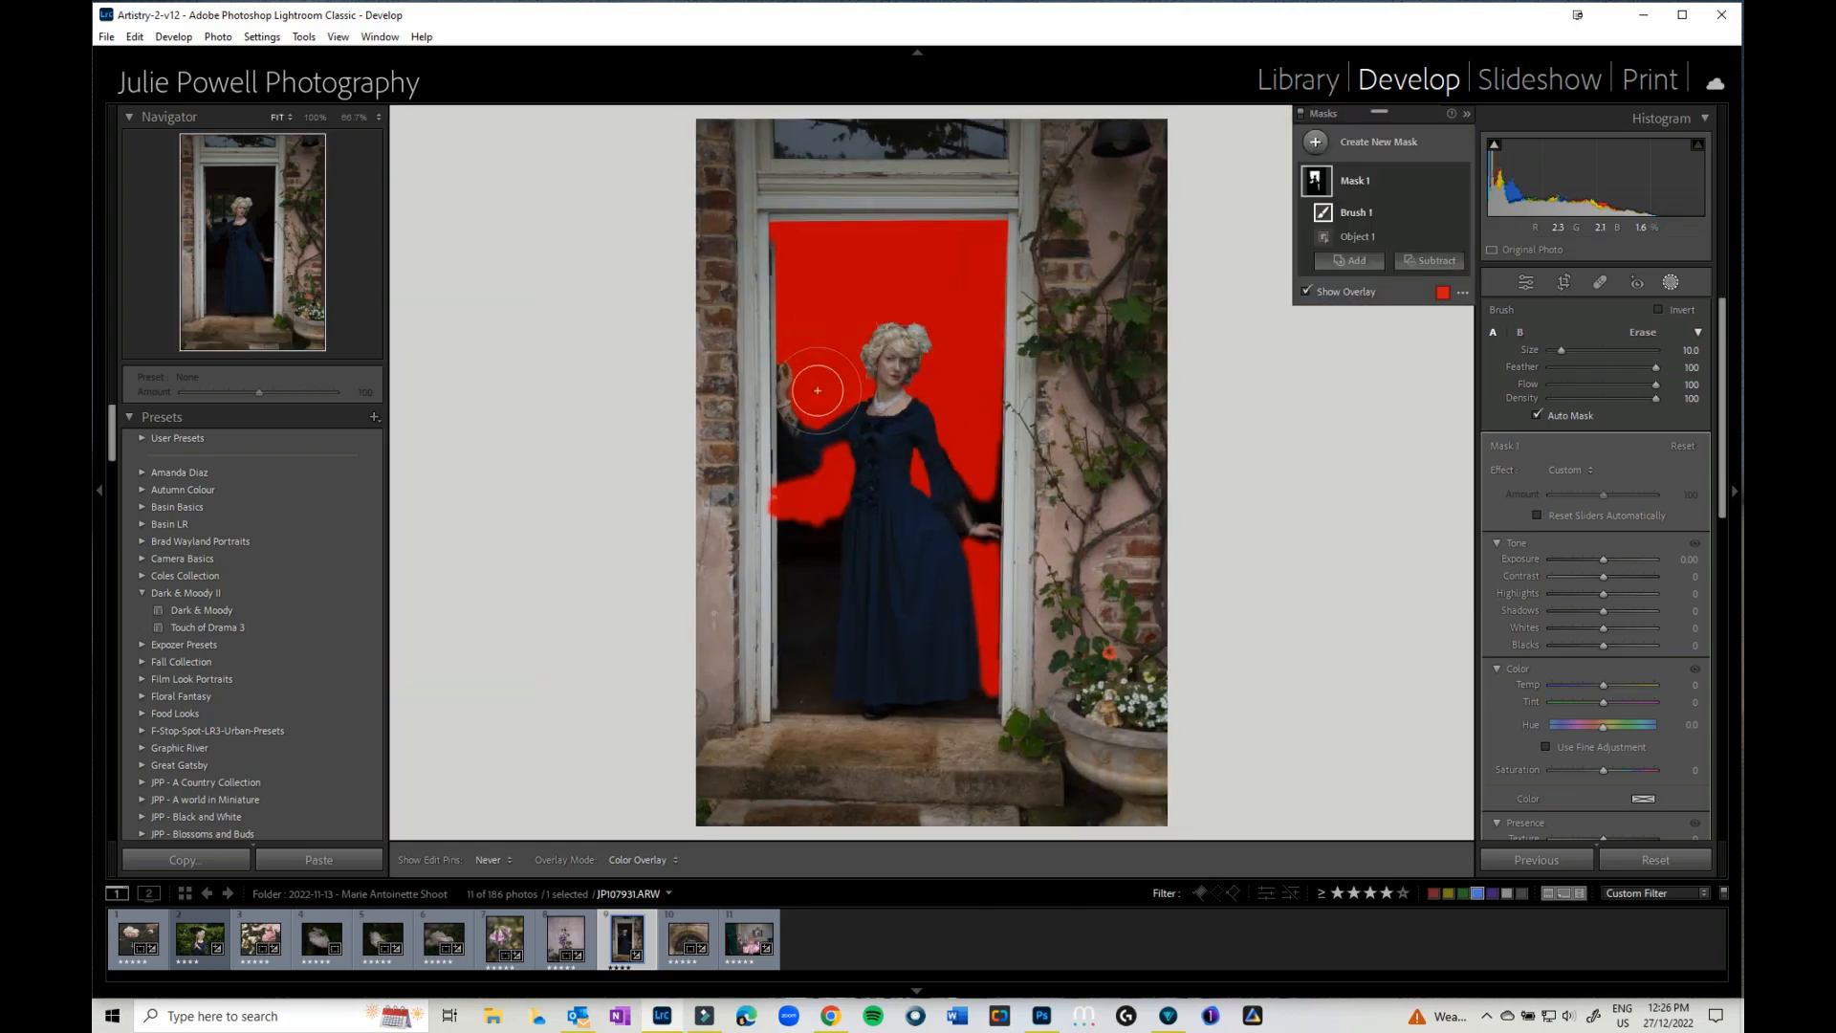
{"action": "key", "text": "bracketleft"}
{"action": "key", "text": "bracketleft"}
{"action": "key", "text": "bracketleft"}
{"action": "key", "text": "alt"}
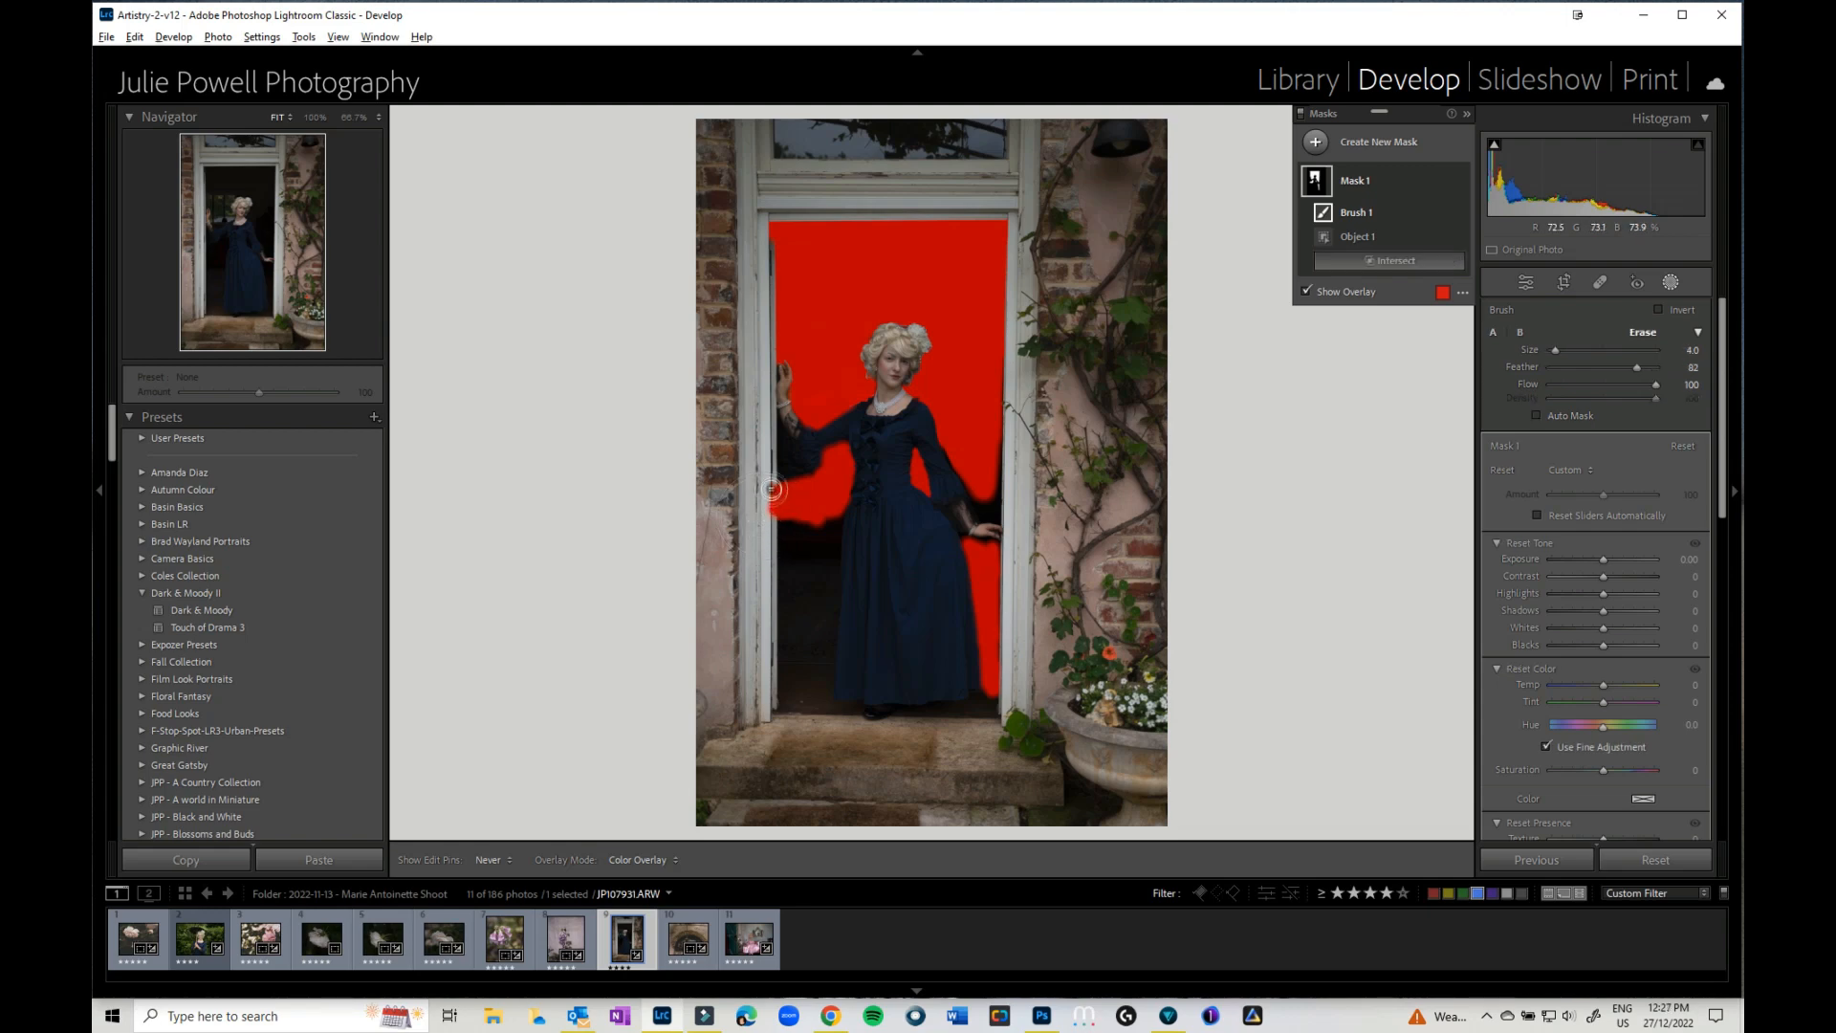
{"action": "mouse_move", "coordinate": [776, 521]}
{"action": "left_mouse_down"}
{"action": "mouse_move", "coordinate": [770, 485]}
{"action": "mouse_move", "coordinate": [773, 535]}
{"action": "mouse_move", "coordinate": [770, 442]}
{"action": "left_mouse_up"}
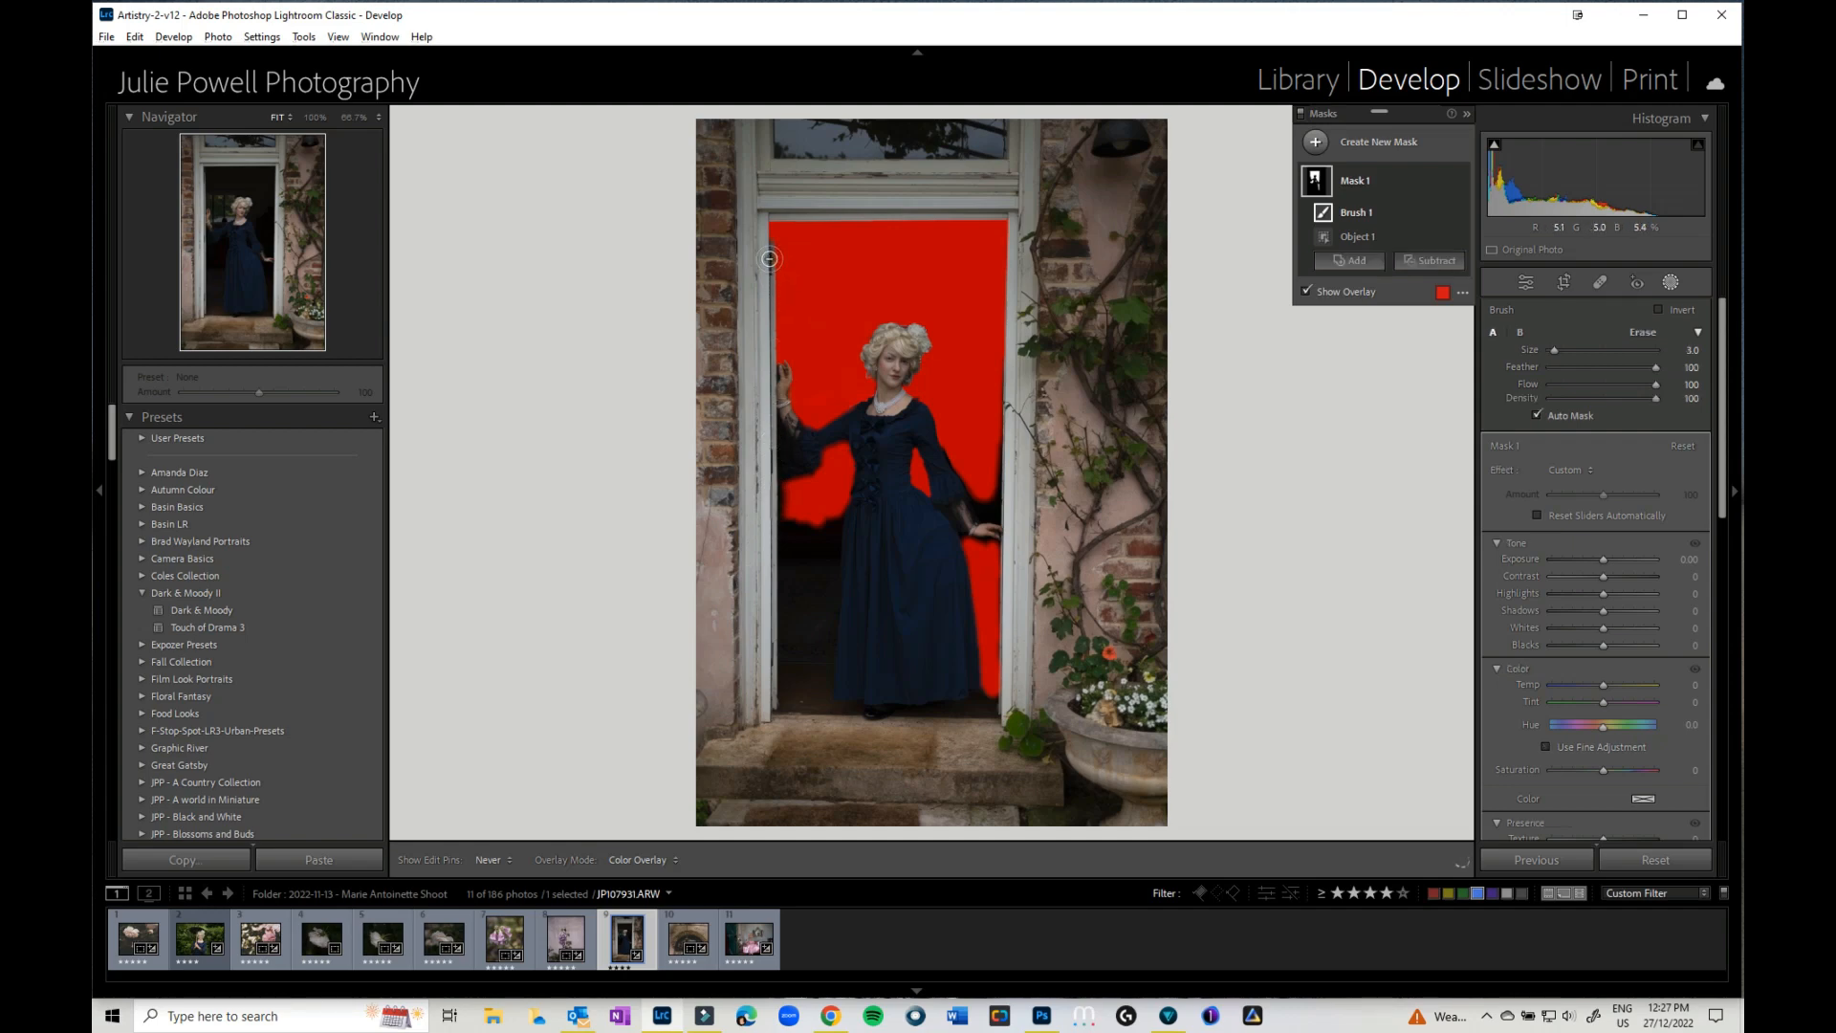
{"action": "left_click_drag", "start_coordinate": [771, 256], "coordinate": [773, 234]}
Set the doorway mask's exposure to -4.00, contrast to 100, highlights to -100, shadows to 100 and blacks to -40, and hide its overlay
{"action": "left_click_drag", "start_coordinate": [1599, 556], "coordinate": [1523, 564]}
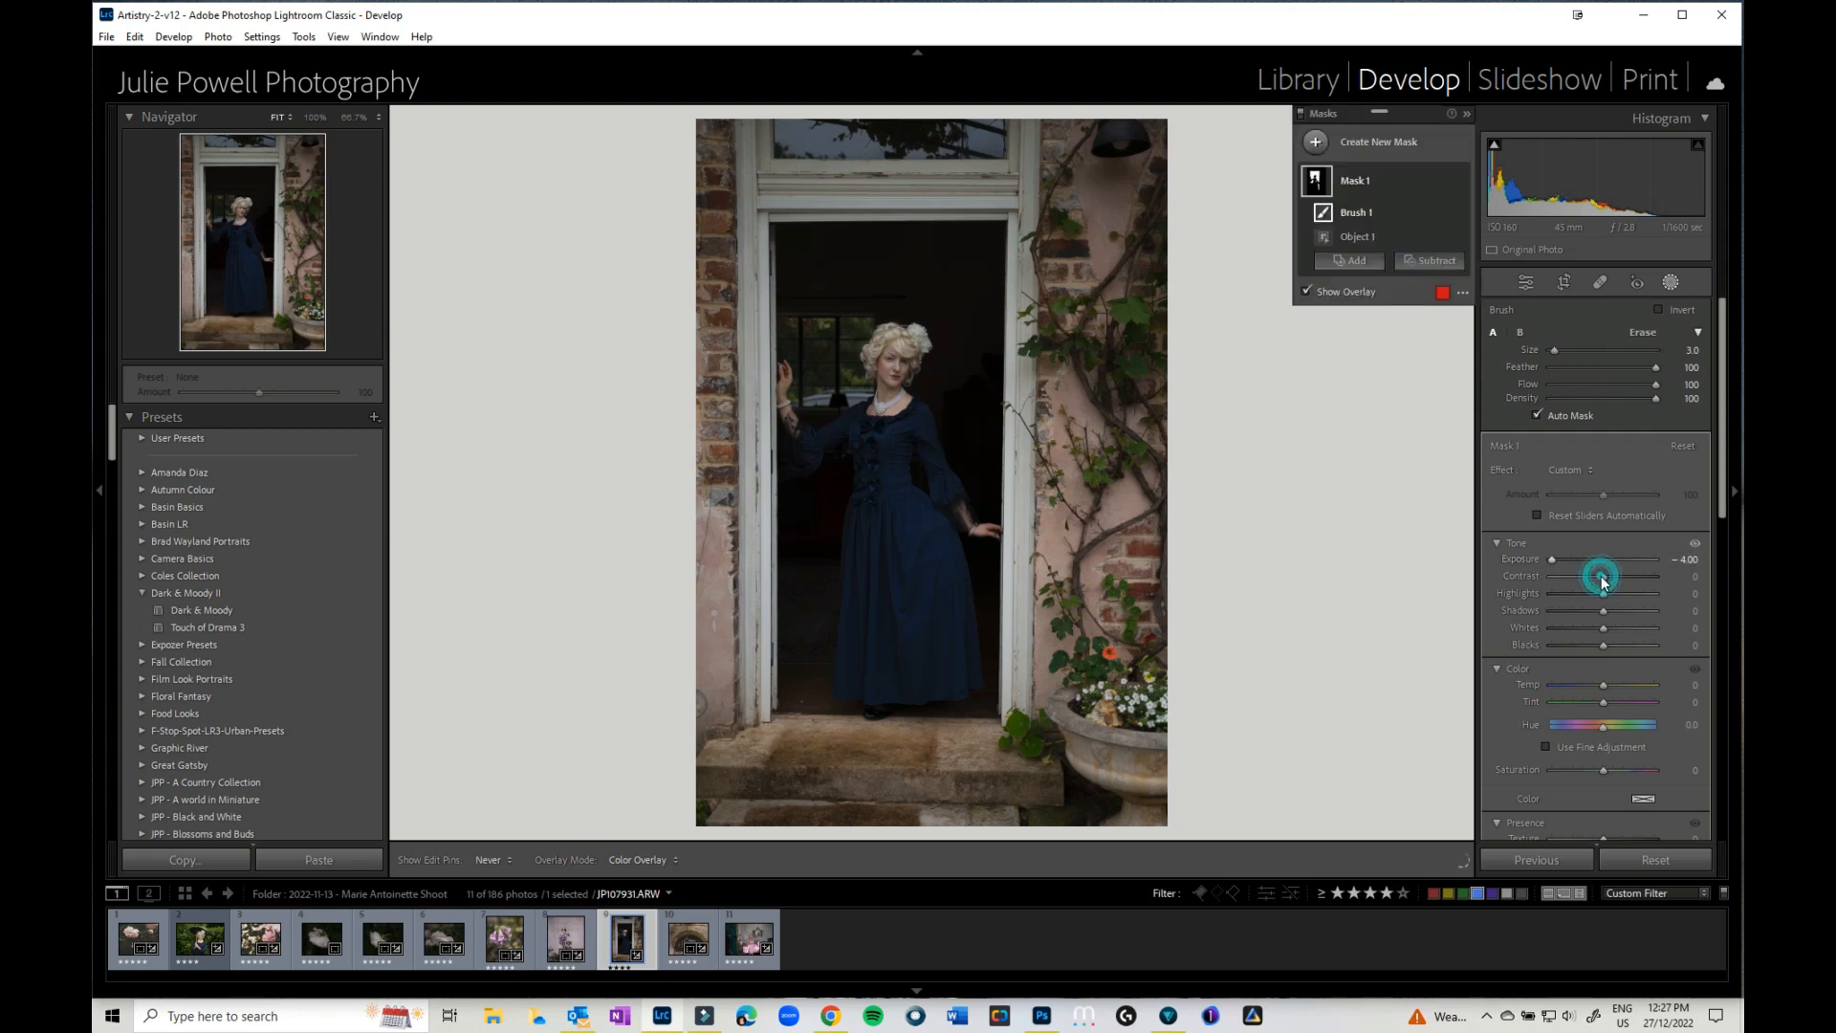
{"action": "left_click", "coordinate": [1656, 578]}
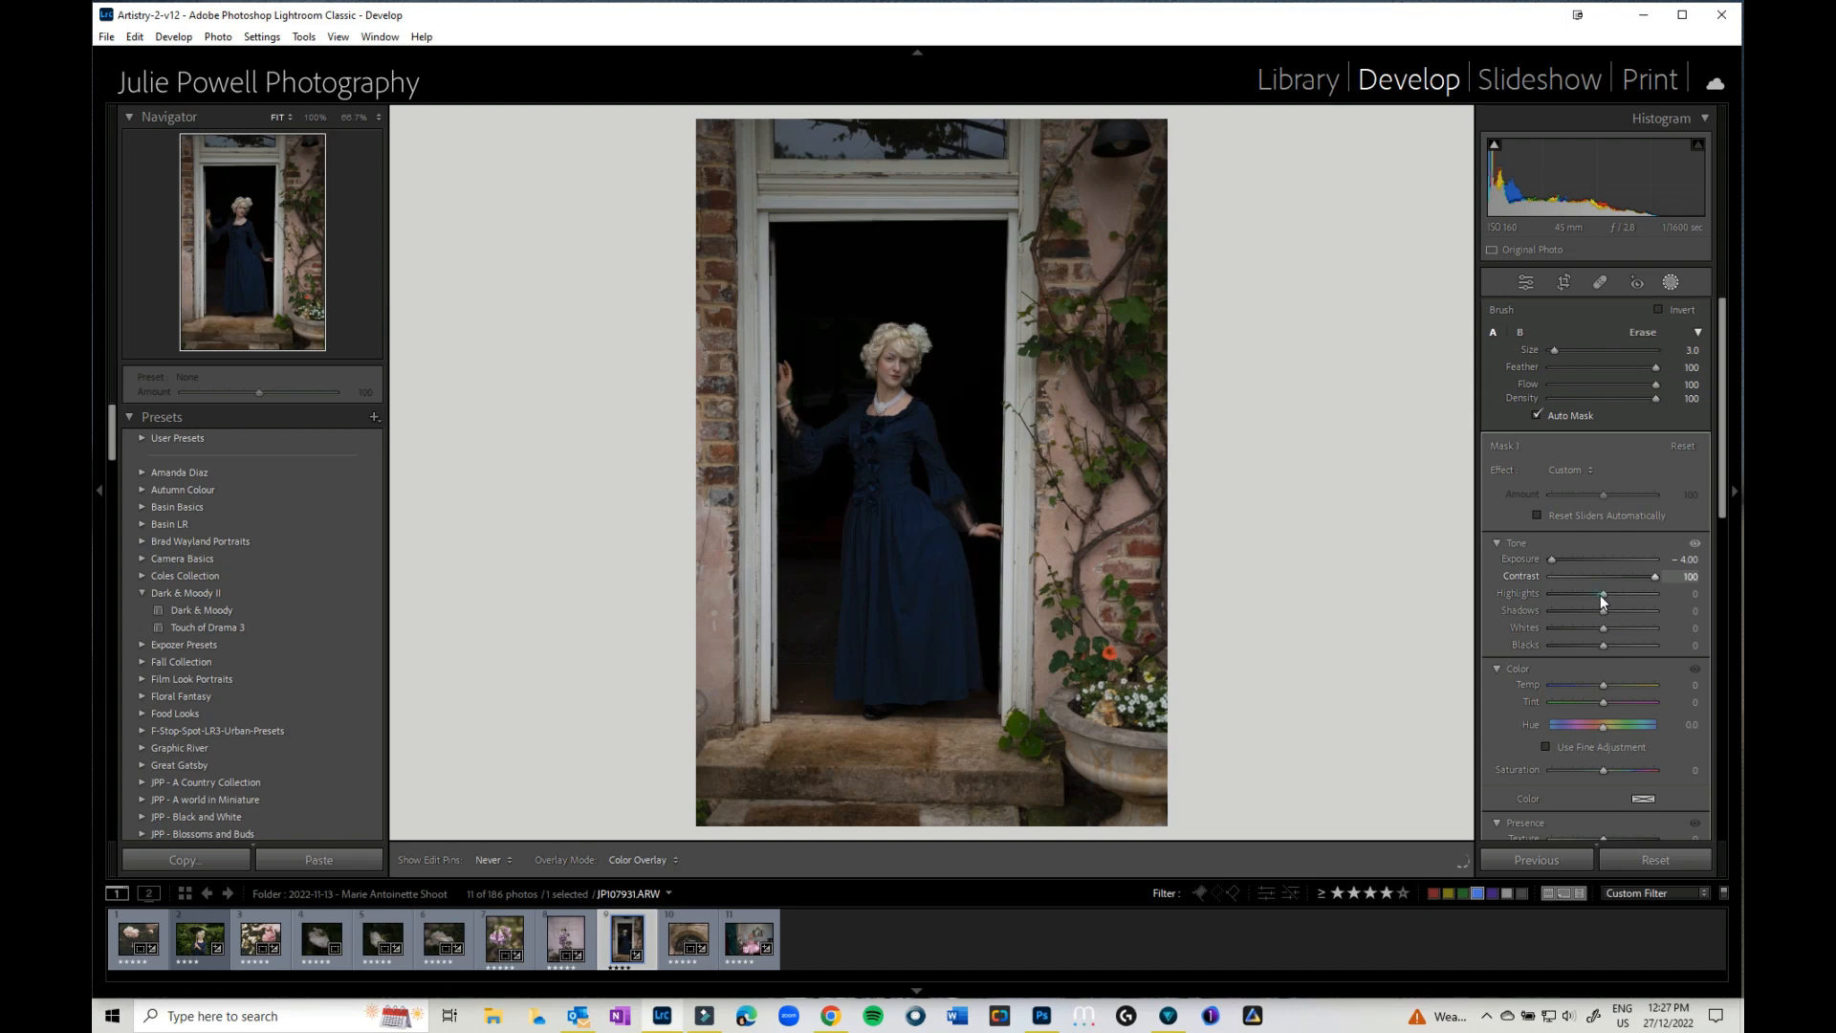
{"action": "left_click_drag", "start_coordinate": [1598, 595], "coordinate": [1494, 589]}
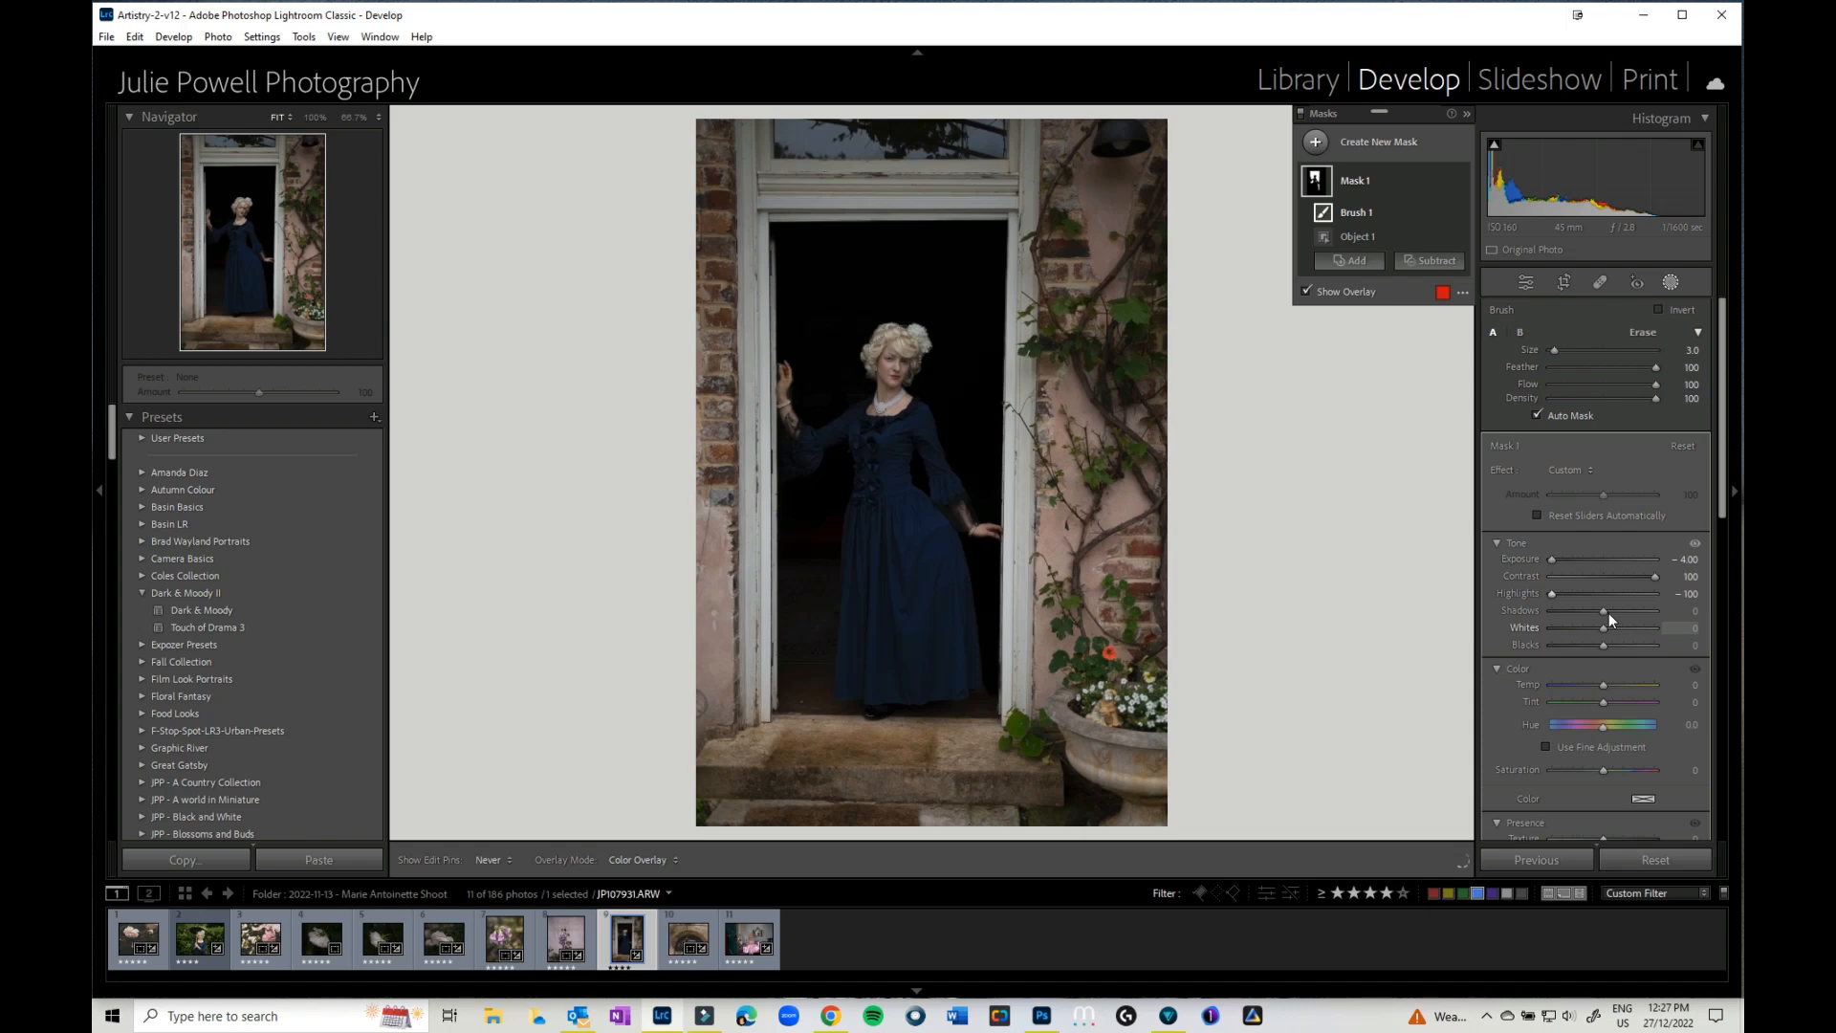
{"action": "left_click_drag", "start_coordinate": [1602, 611], "coordinate": [1656, 611]}
{"action": "left_click", "coordinate": [1581, 646]}
{"action": "key", "text": "o"}
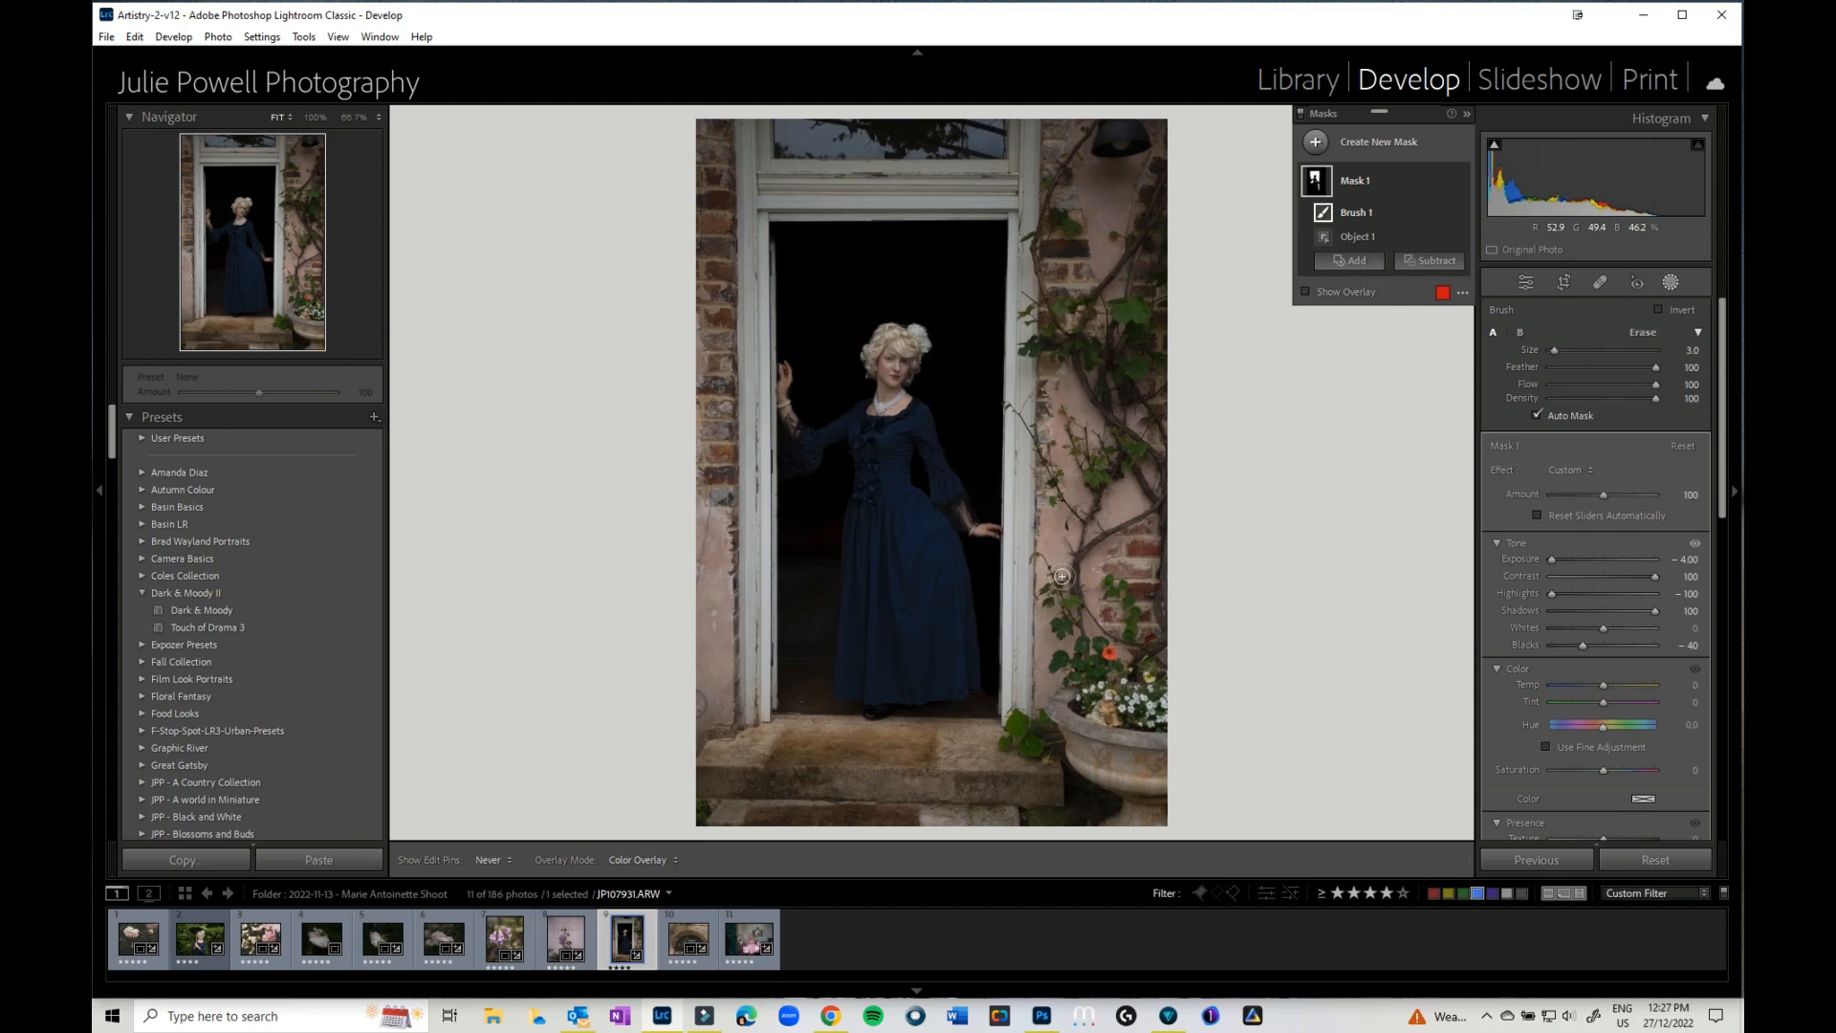